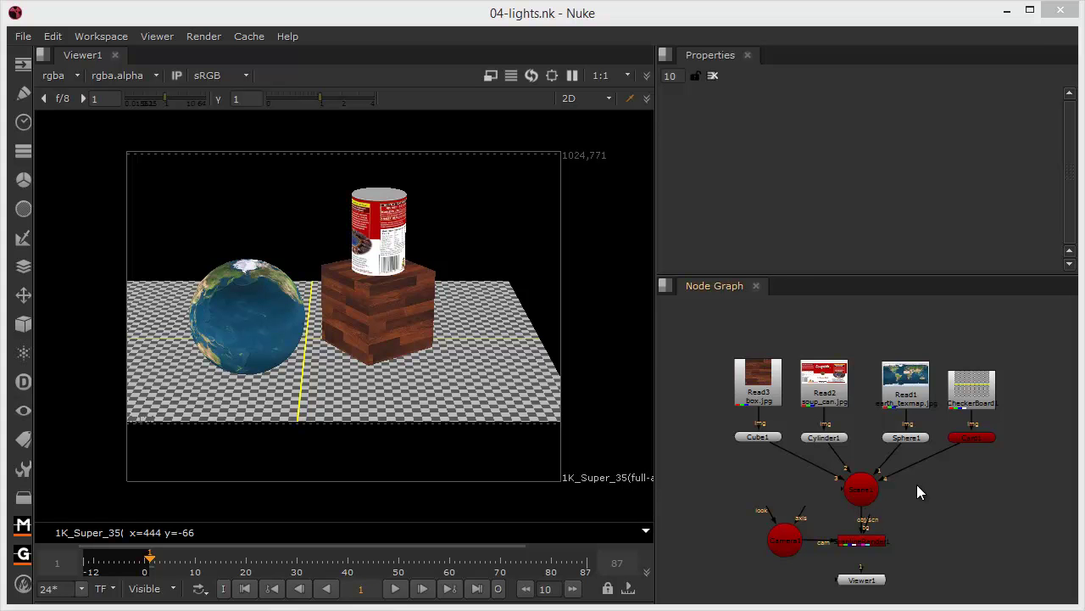
Switch the viewer to the 3D view so the textured objects and Camera1 can be seen together
scroll(920, 488, up, 2)
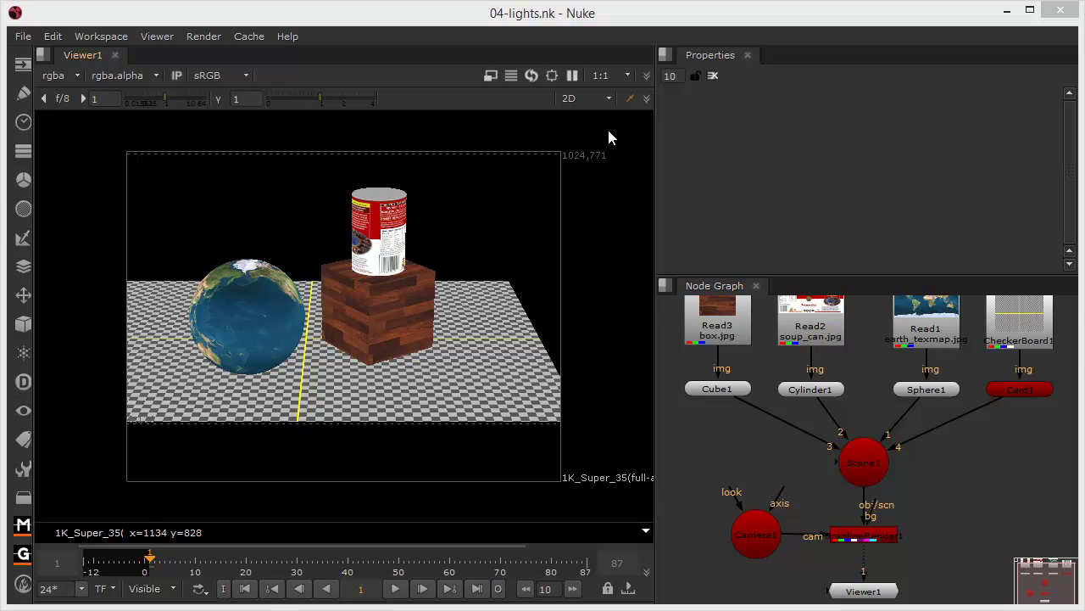
click(576, 101)
click(585, 128)
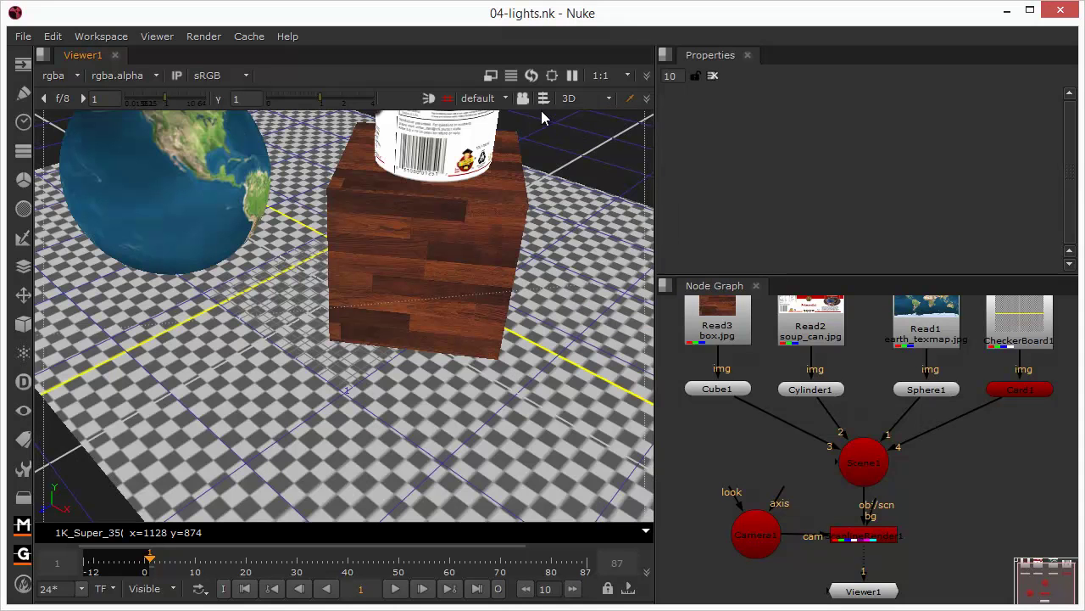
scroll(357, 246, down, 6)
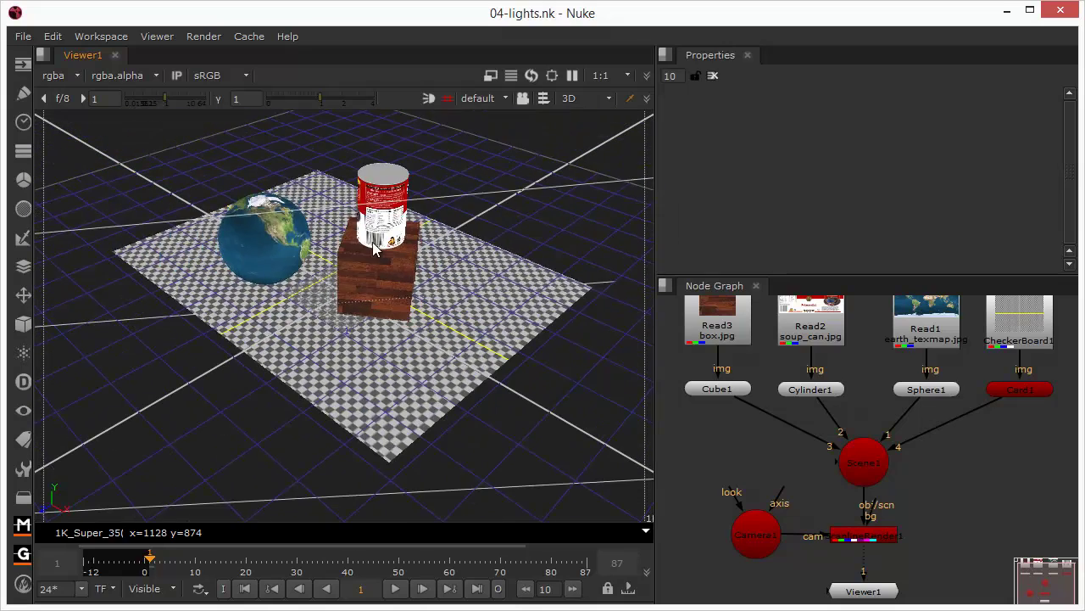
scroll(371, 267, up, 2)
scroll(371, 267, down, 6)
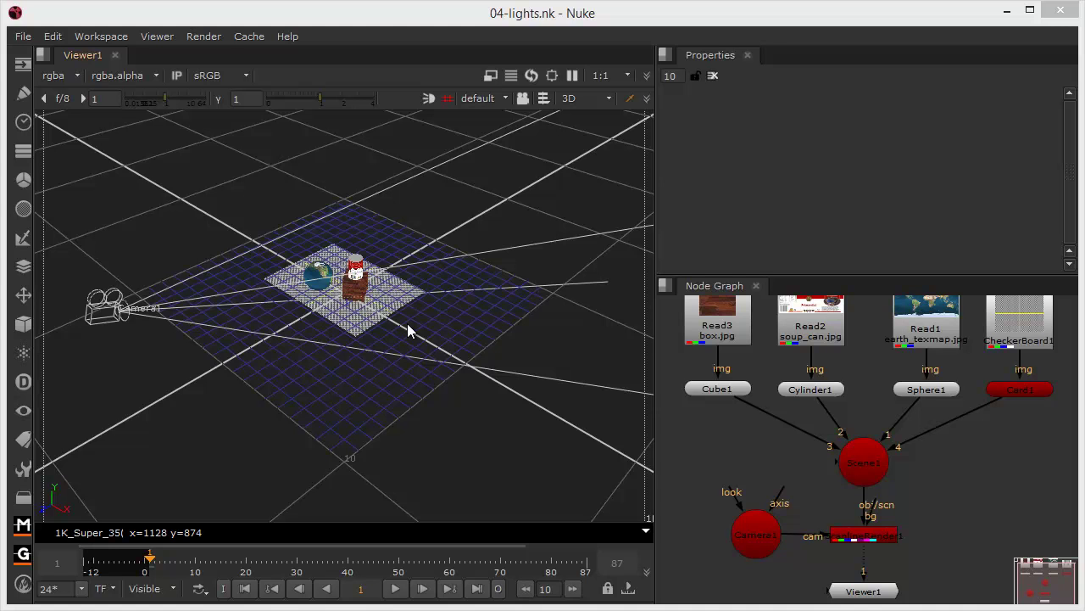
Add a point light and place it above and in front of the objects, at about x -2.8, y 7.05, z 10.5
click(23, 331)
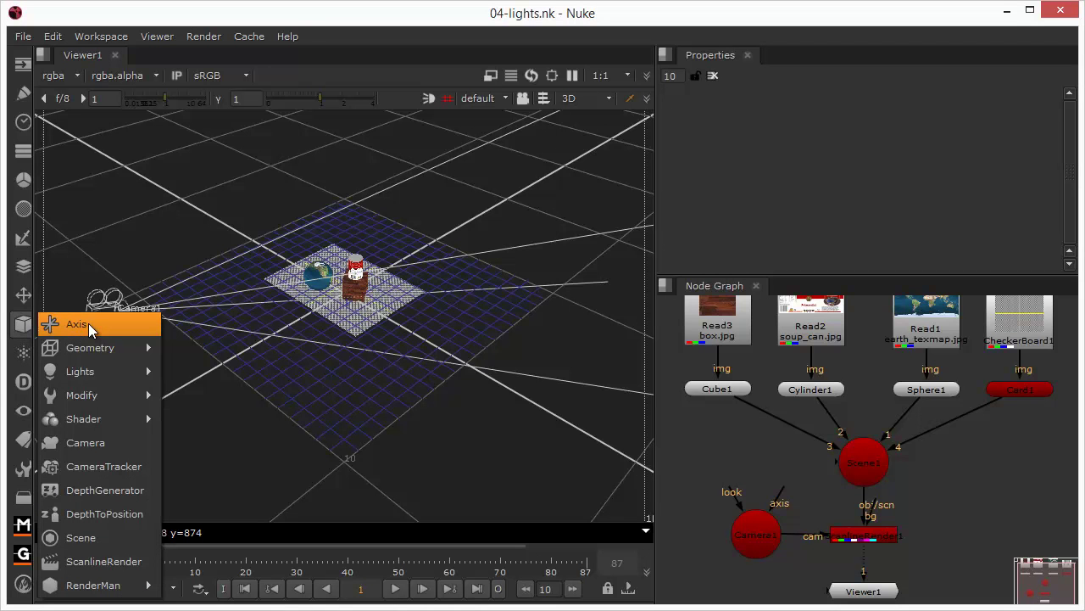
mouse_move(102, 371)
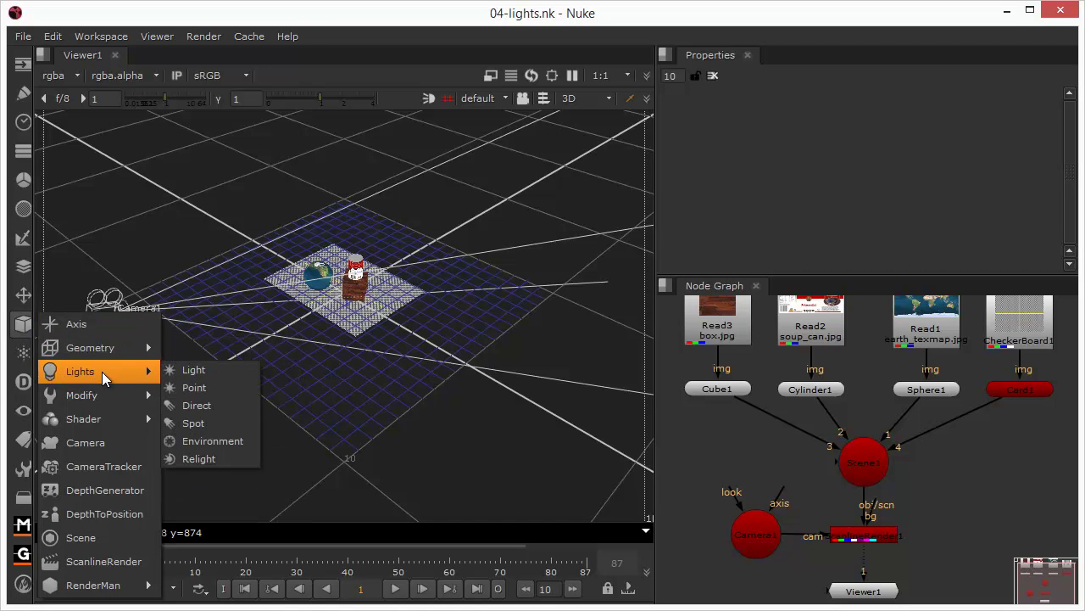
click(216, 386)
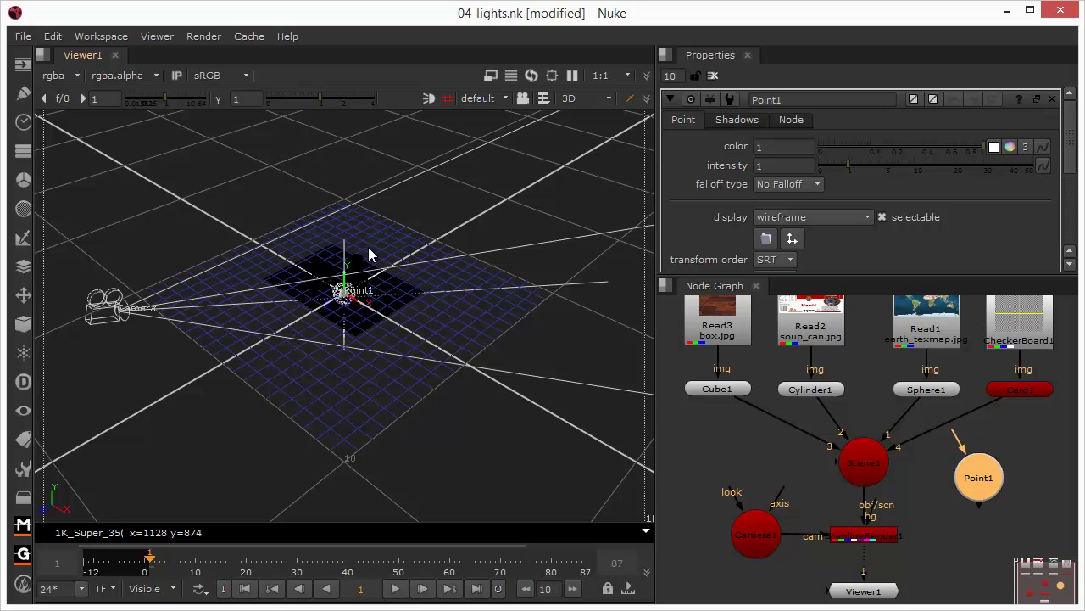
drag(343, 279, 344, 153)
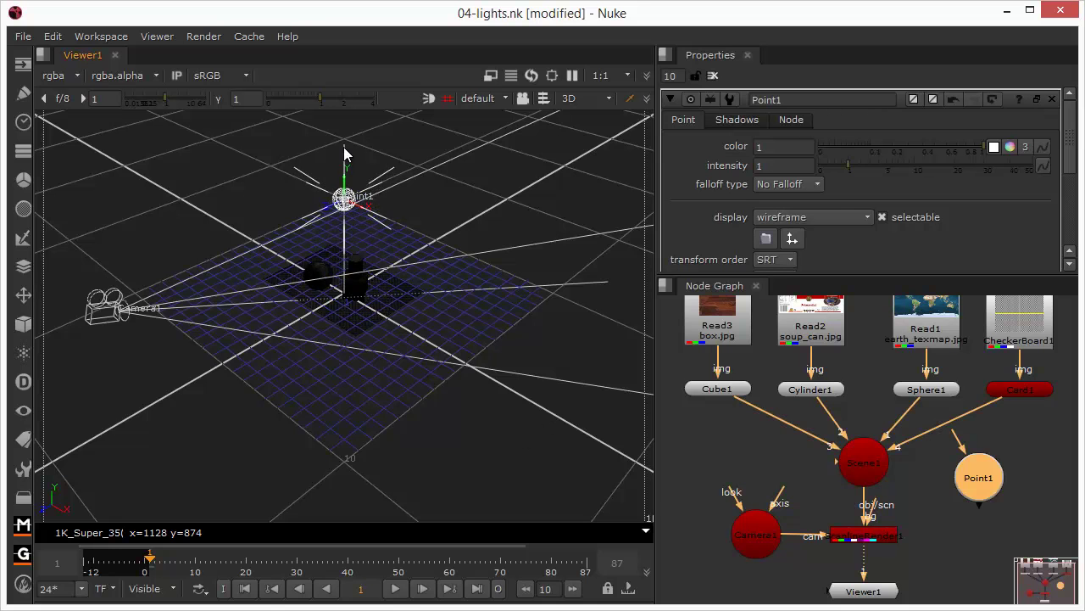
drag(345, 200, 138, 255)
middle_drag(424, 290, 595, 248)
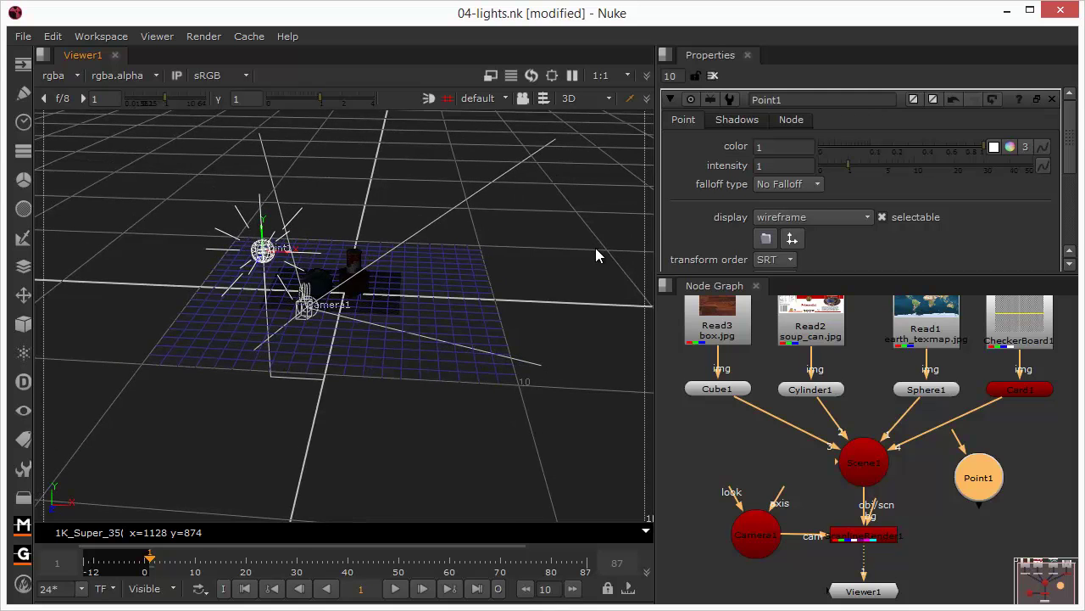
Look through Camera1 with the 3D view locked to it, and set the point light's intensity to 5
click(487, 98)
click(496, 136)
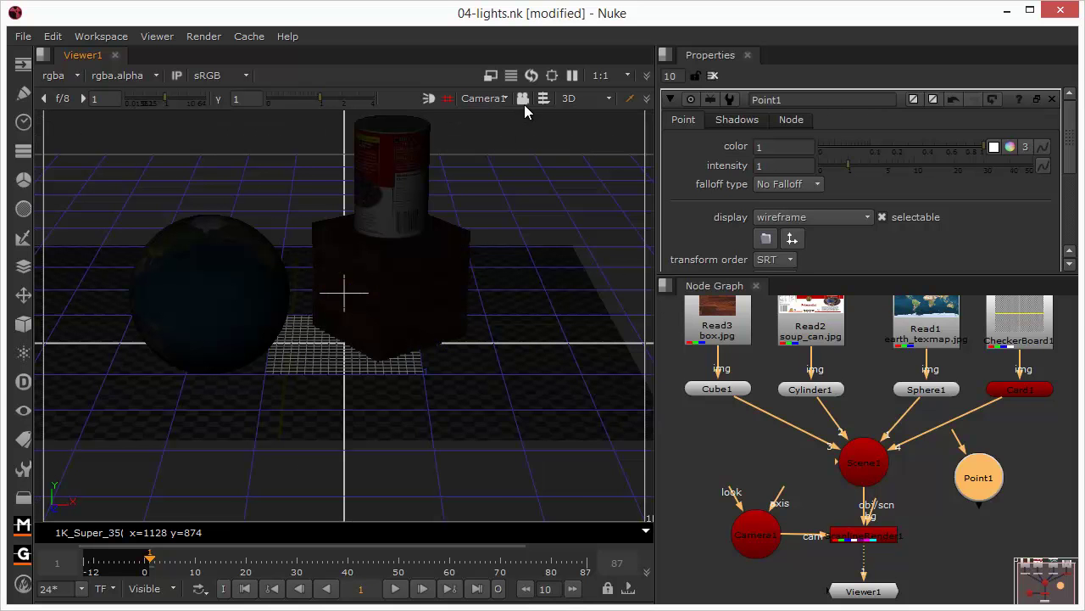
click(523, 100)
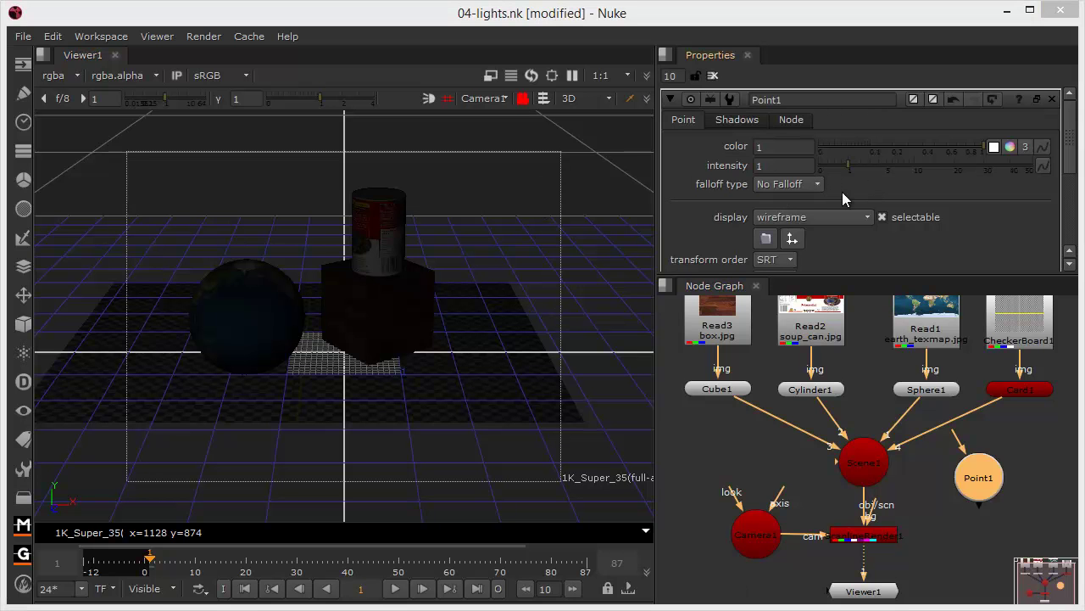
drag(847, 165, 888, 187)
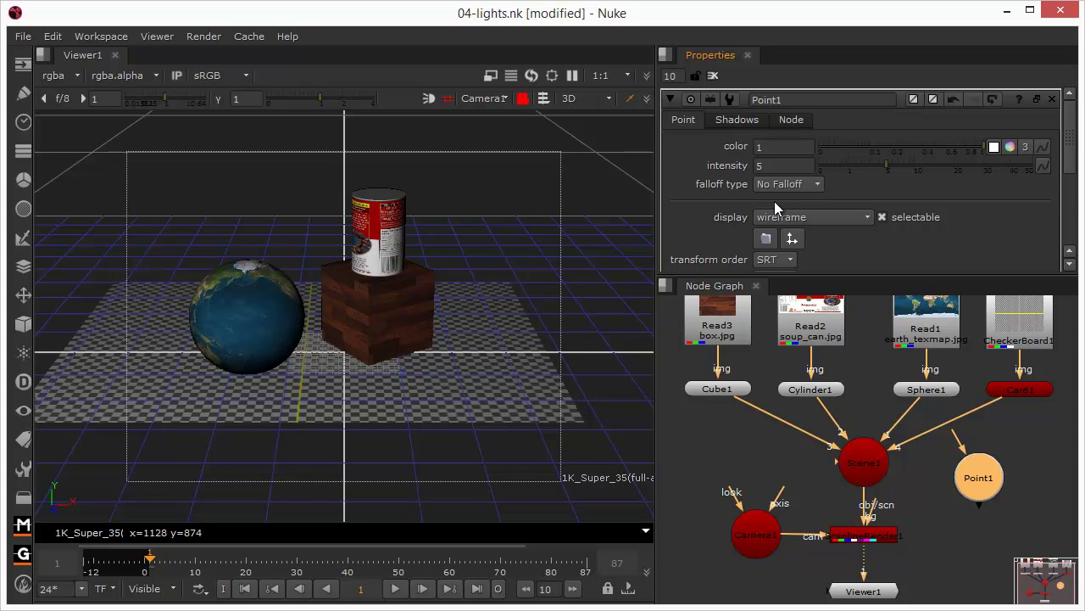
Try a slight tint on the point light's color wheel and undo it
click(1010, 147)
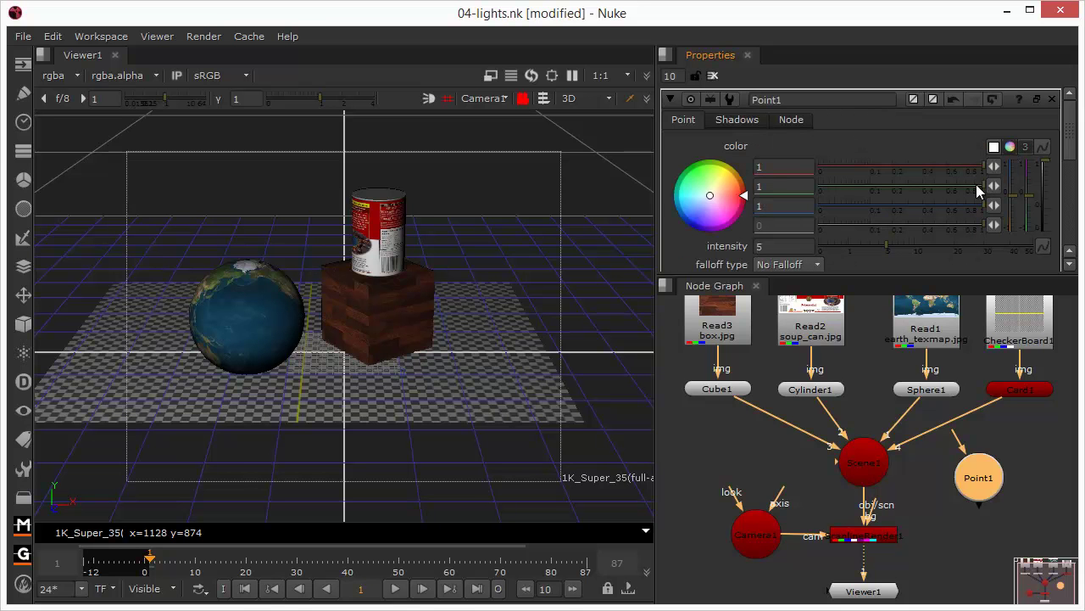
mouse_move(714, 198)
mouse_down()
mouse_move(783, 179)
mouse_move(860, 87)
mouse_move(874, 105)
mouse_move(877, 116)
mouse_move(872, 102)
mouse_move(814, 99)
mouse_move(735, 120)
mouse_move(814, 132)
mouse_move(761, 189)
mouse_move(710, 203)
mouse_move(719, 196)
mouse_up()
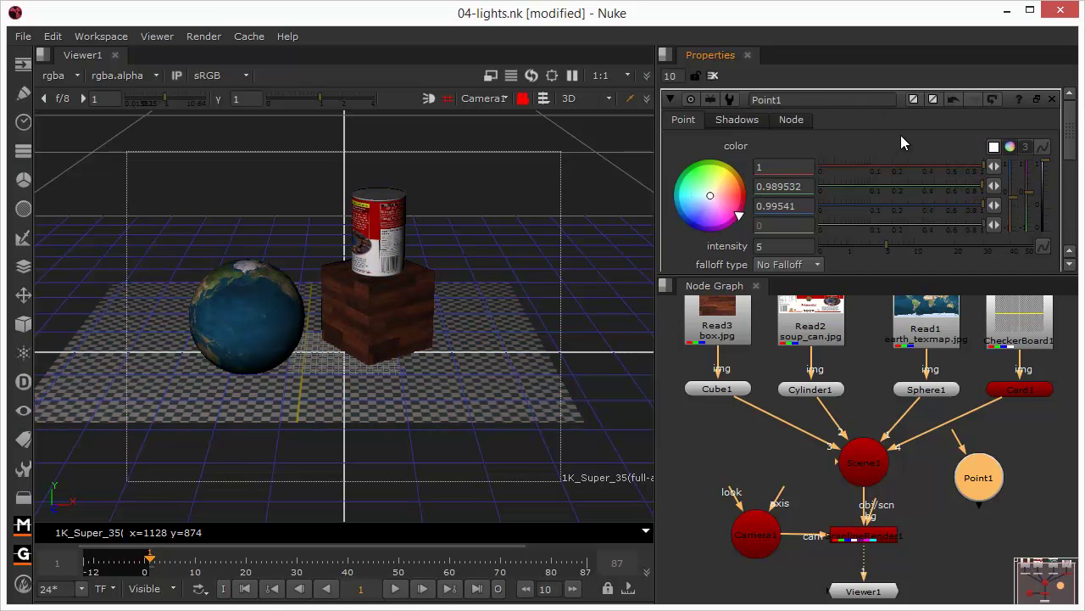
key(ctrl+z)
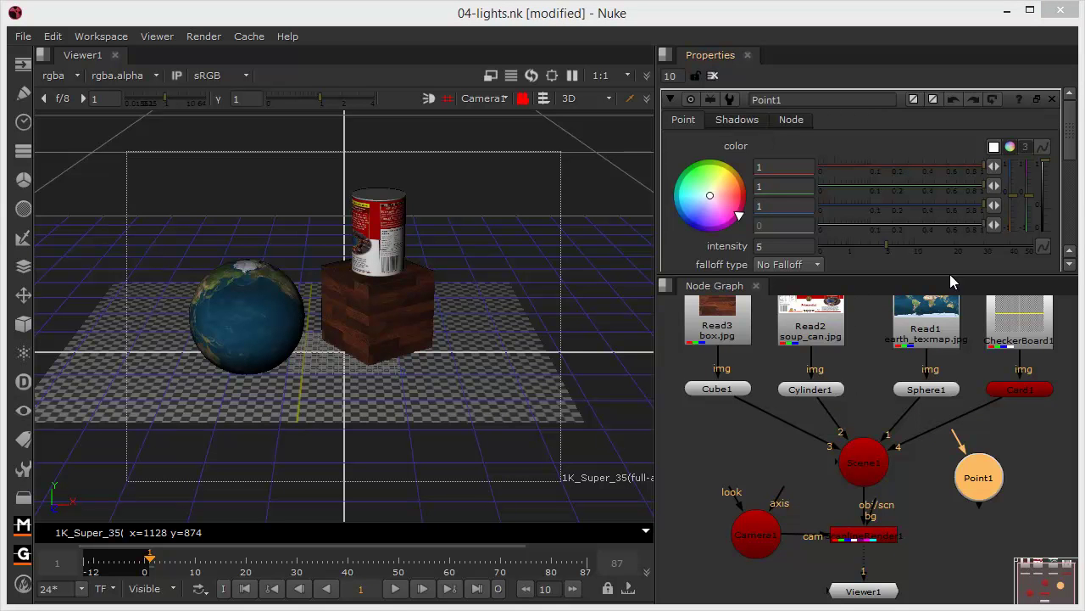
Resize the properties area, fit the node graph and examine the point light's transform values
drag(881, 278, 888, 339)
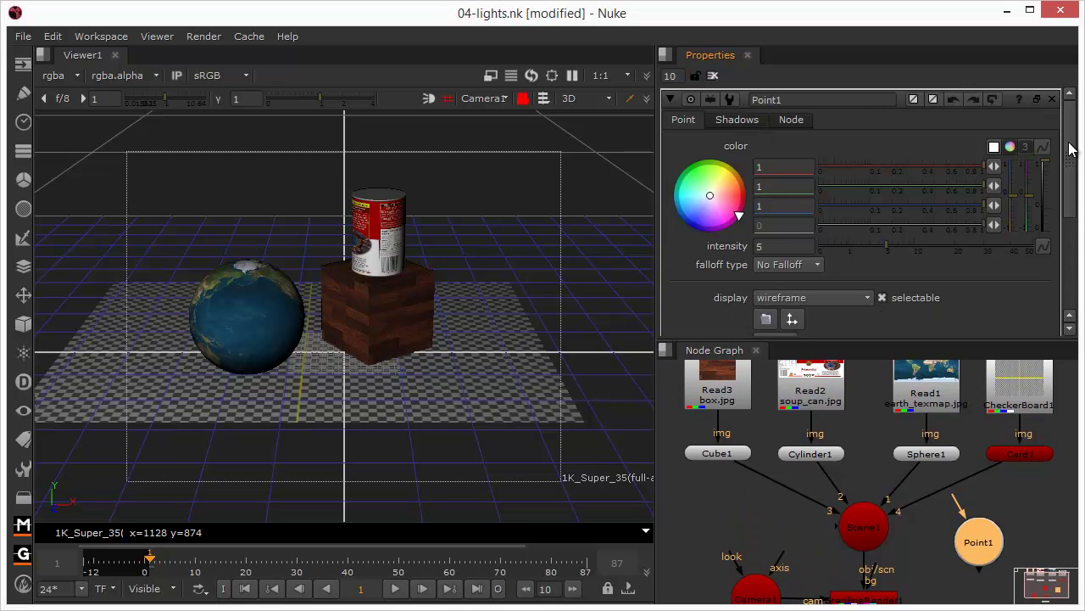
drag(855, 341, 849, 263)
key(f)
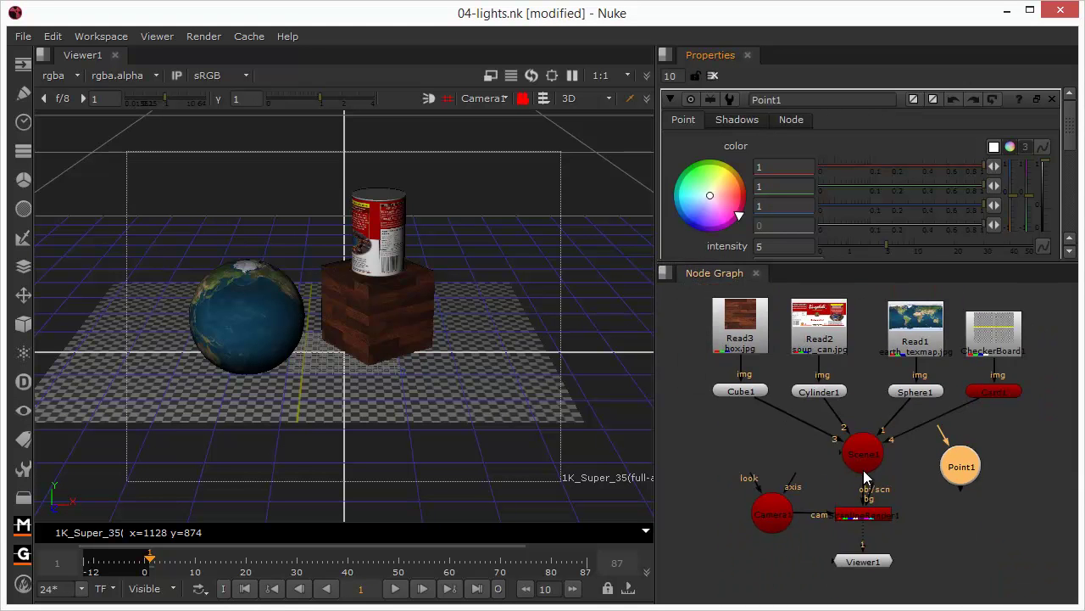
drag(1070, 124, 1073, 197)
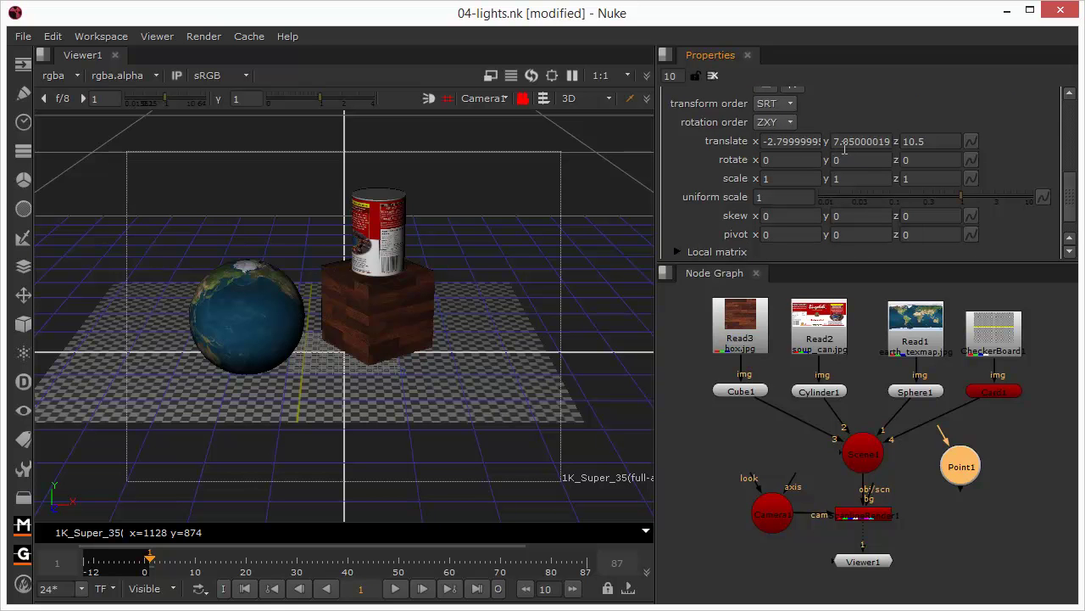
scroll(845, 145, down, 8)
Switch the viewer to the 2D render and connect the Point1 light to the Scene1 node
click(583, 99)
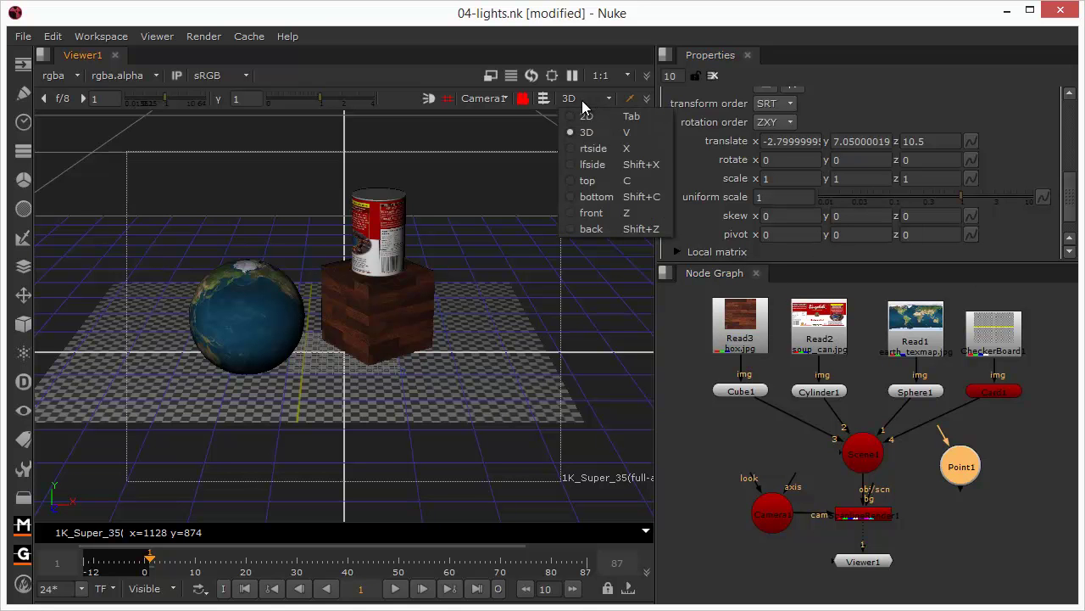
click(586, 119)
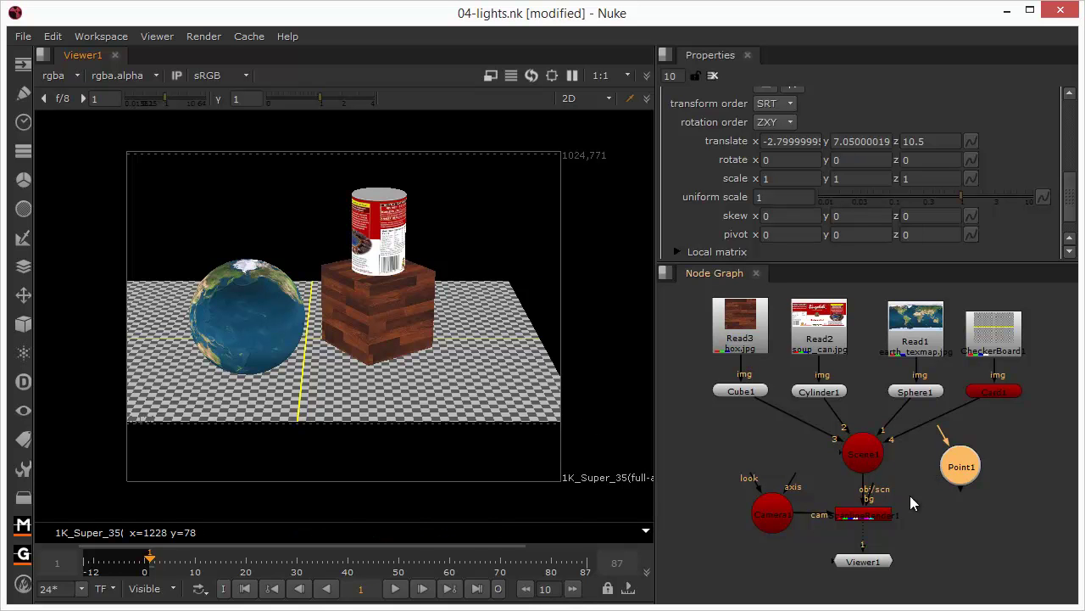
drag(961, 492, 886, 453)
drag(956, 465, 977, 455)
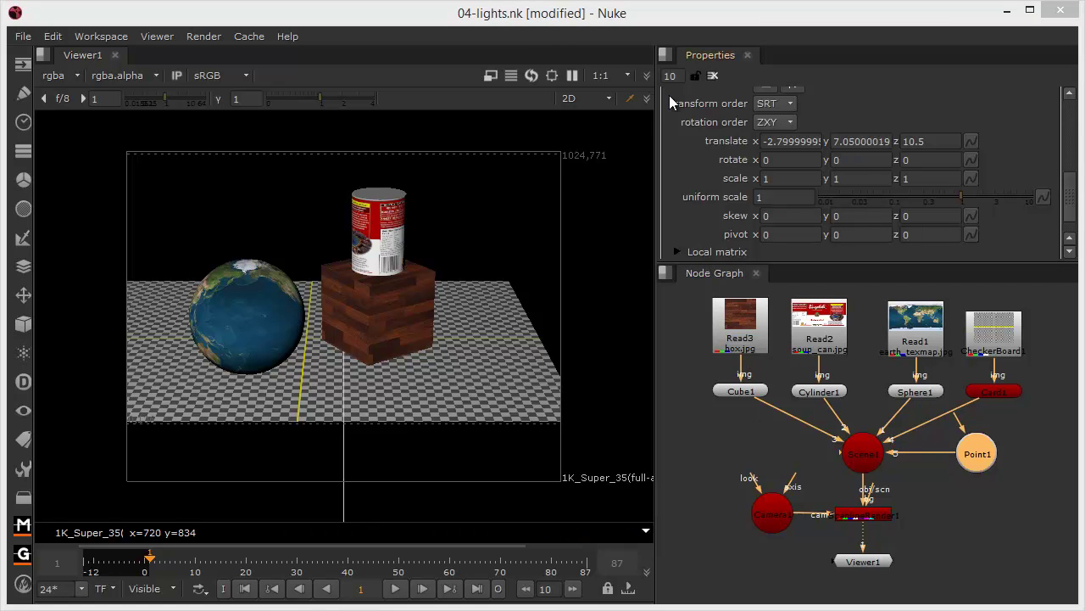
Nudge the point light sideways in steps of 0.1, ending at an x translation of about -2.3
click(772, 140)
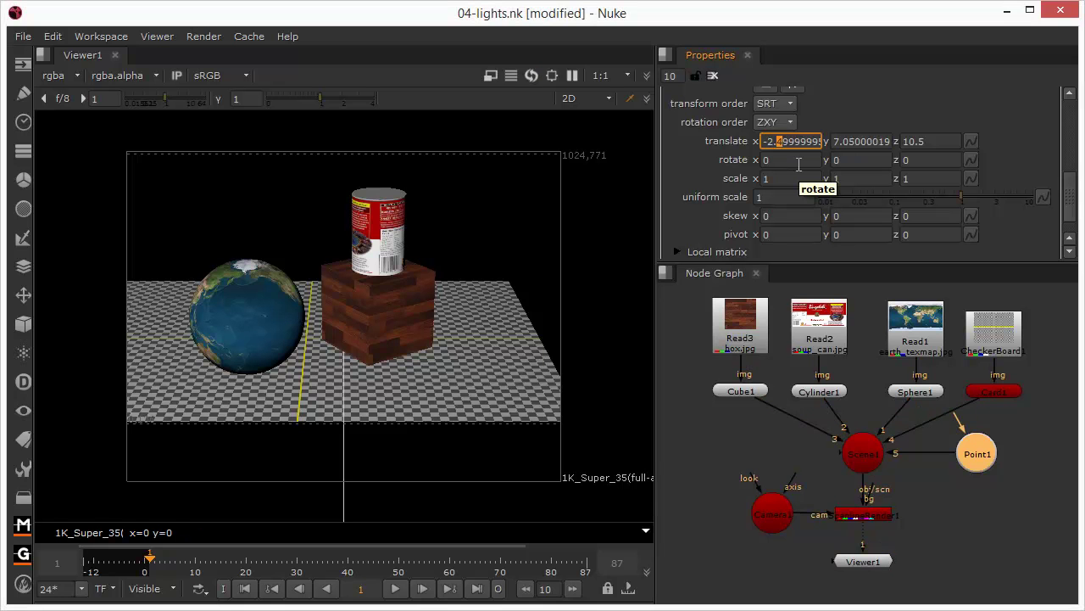
key(Up)
key(Down)
key(Down)
key(Down)
key(Down)
key(Down)
key(Down)
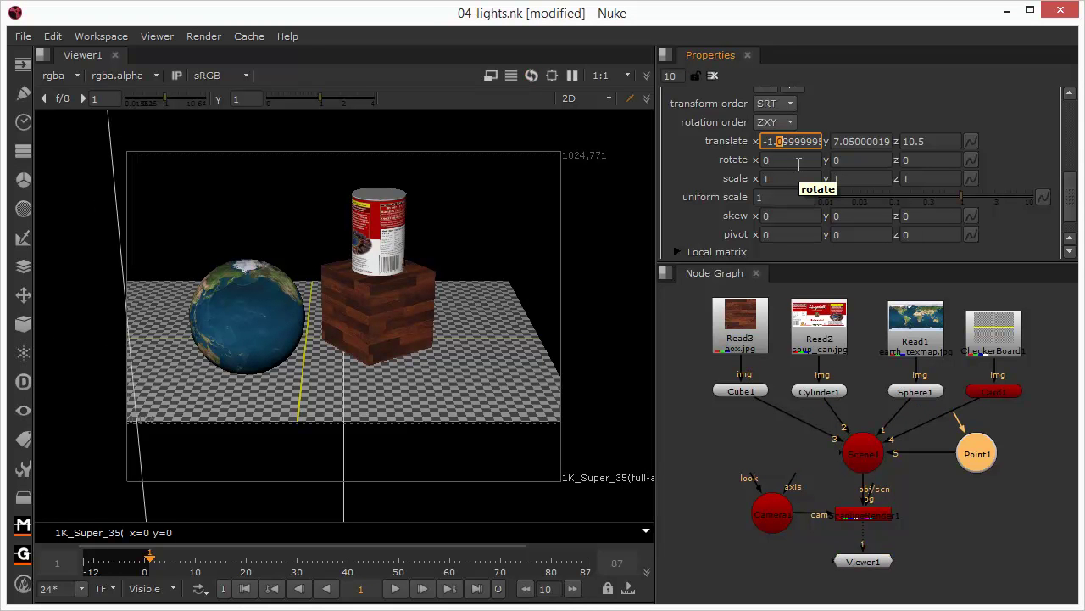
key(Up)
key(Up)
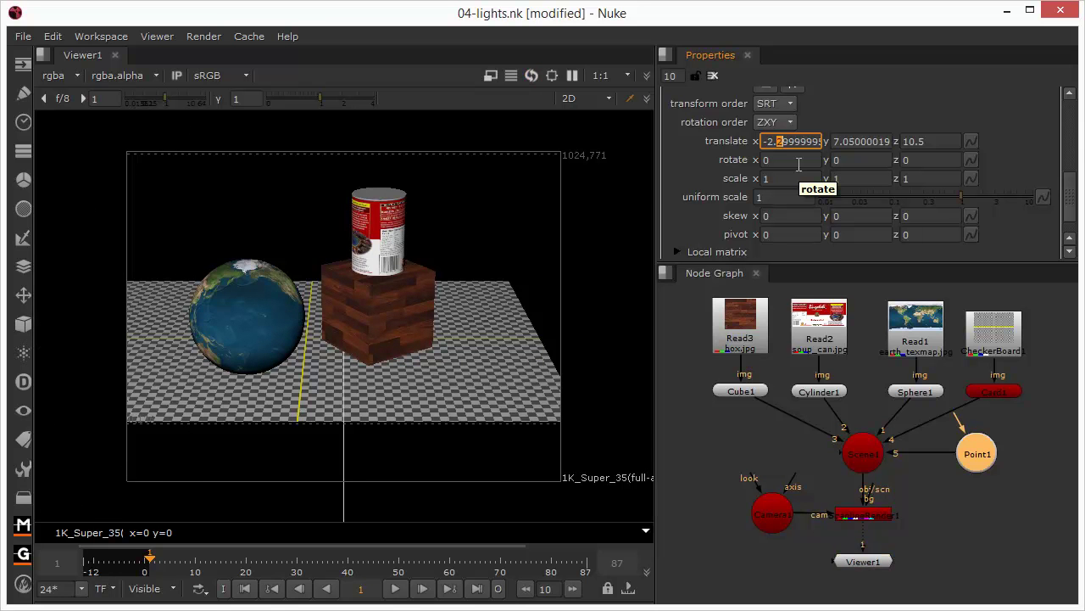
key(Down)
key(Down)
key(Down)
key(Down)
key(Down)
key(Down)
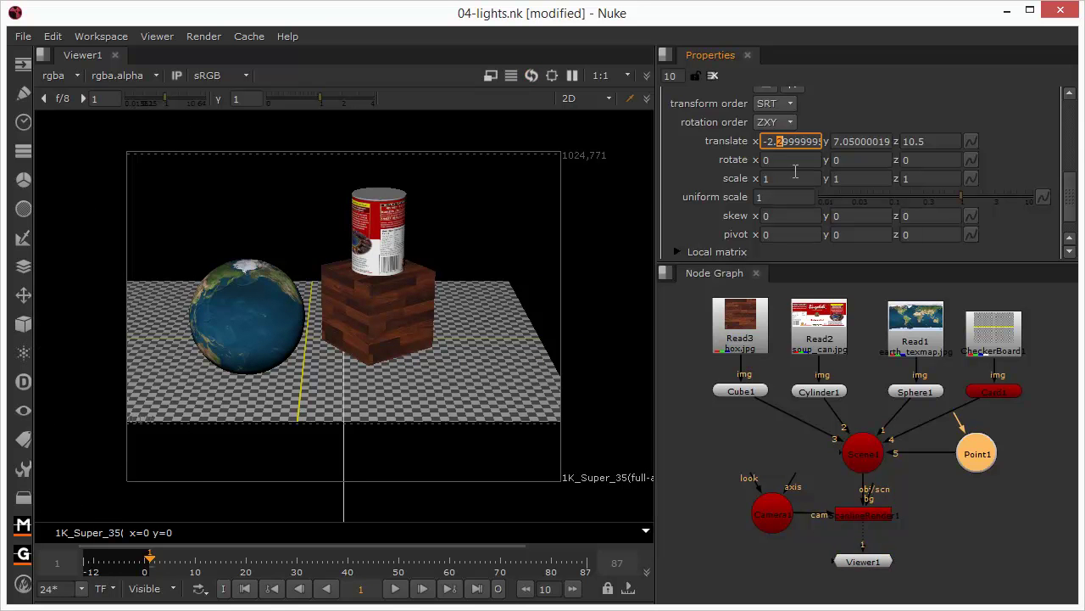
Nudge the point light's height up and down in steps of 0.1, ending at a y translation of about 8.45
click(845, 141)
key(Up)
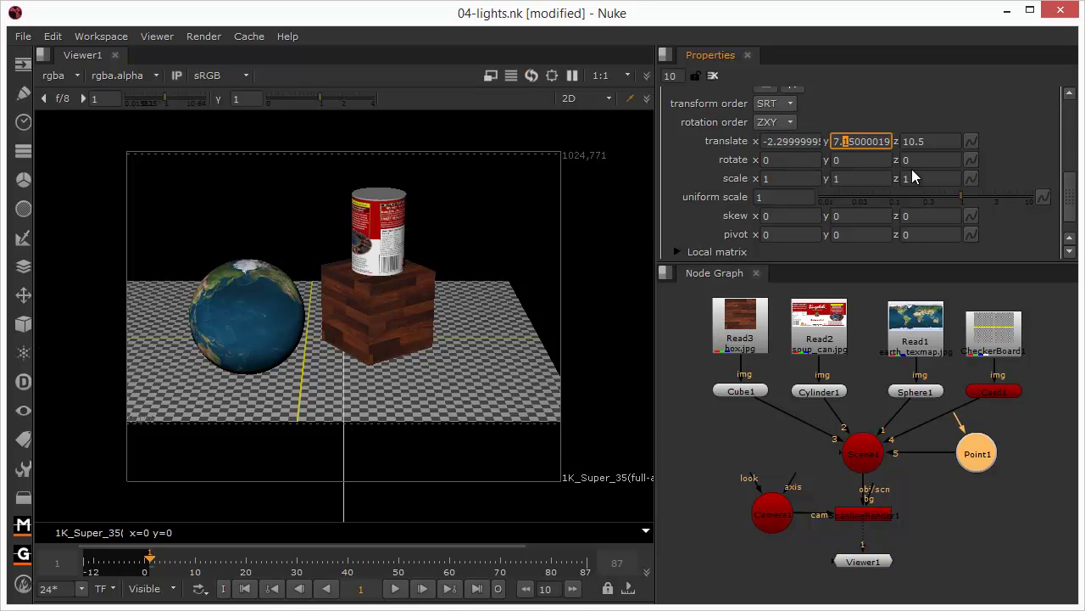
key(Up)
key(Up)
key(Up)
key(Up)
key(Up)
key(Up)
key(Up)
key(Up)
key(Up)
key(Up)
key(Up)
key(Up)
key(Up)
key(Up)
key(Up)
key(Up)
key(Up)
key(Up)
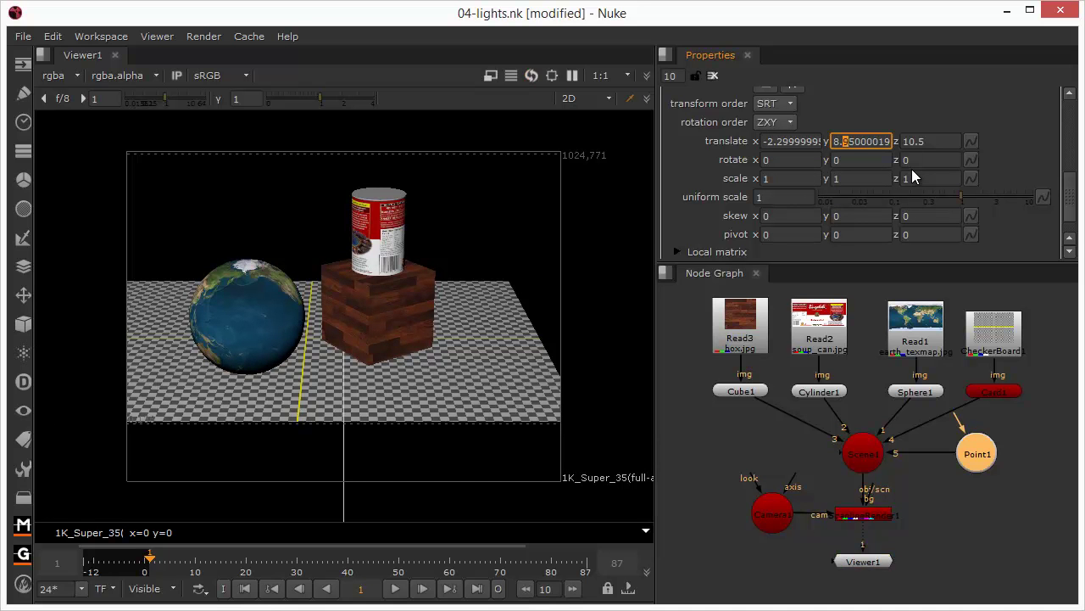
key(Down)
key(Down)
key(Down)
key(Down)
key(Down)
key(Down)
key(Down)
key(Down)
key(Down)
key(Down)
key(Down)
key(Down)
key(Down)
key(Down)
key(Down)
key(Down)
key(Down)
key(Down)
key(Down)
key(Down)
key(Up)
key(Up)
key(Up)
key(Up)
key(Up)
key(Up)
key(Up)
key(Up)
key(Up)
key(Up)
key(Up)
key(Up)
key(Up)
key(Up)
key(Up)
key(Up)
key(Up)
key(Up)
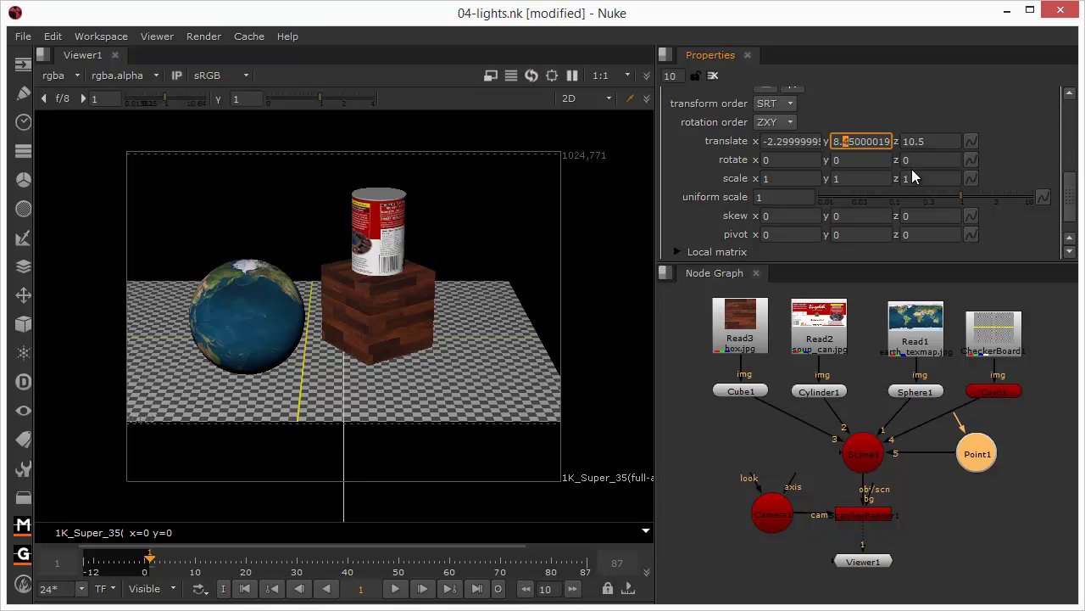
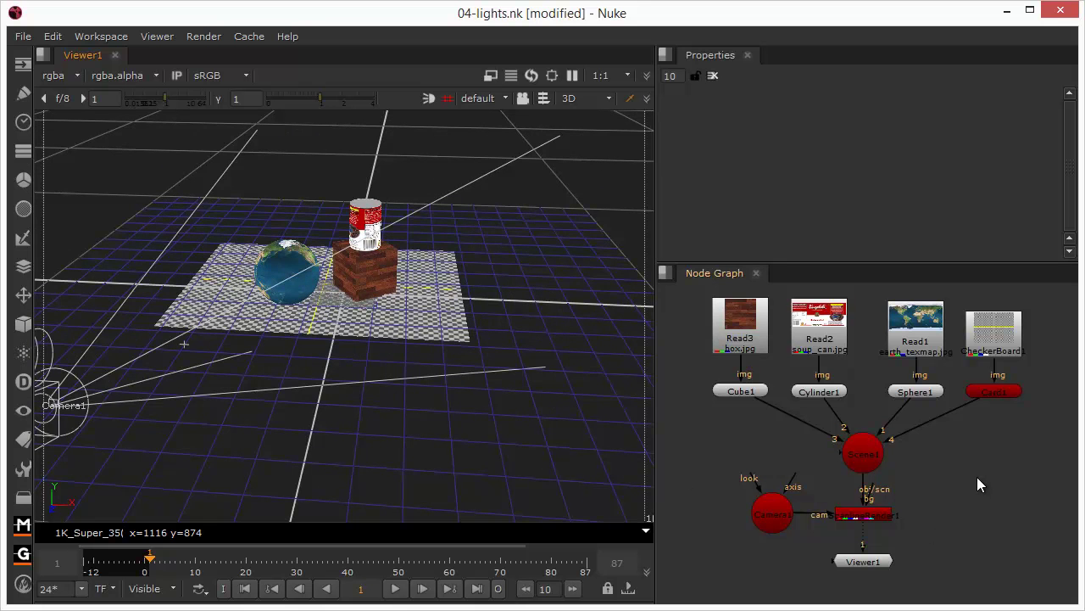
Add a direct light, raise it above the floor and move it left of the objects, toward the camera side
click(23, 323)
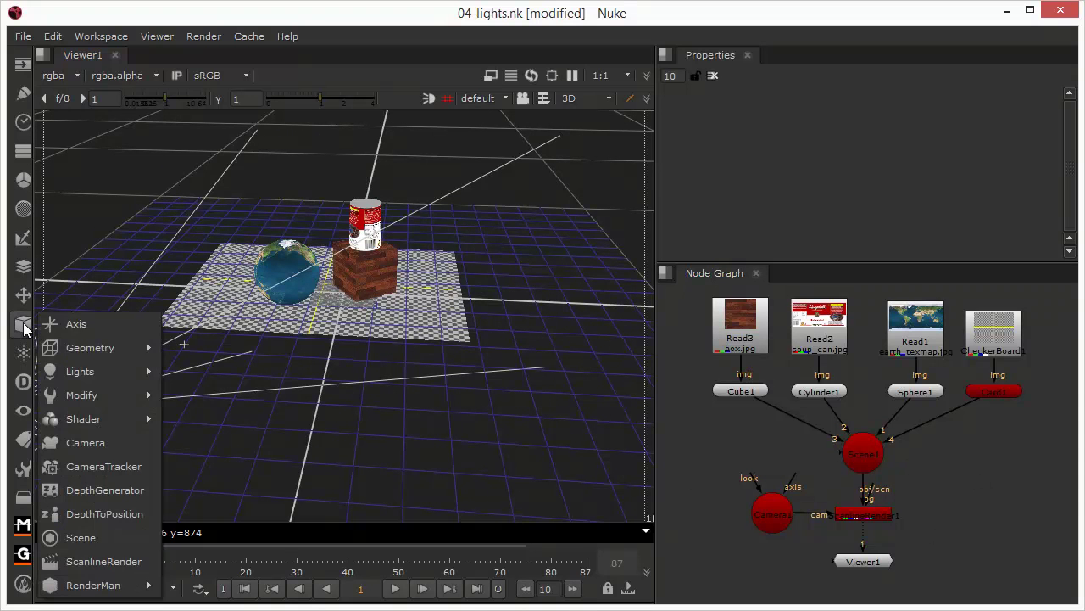
mouse_move(76, 374)
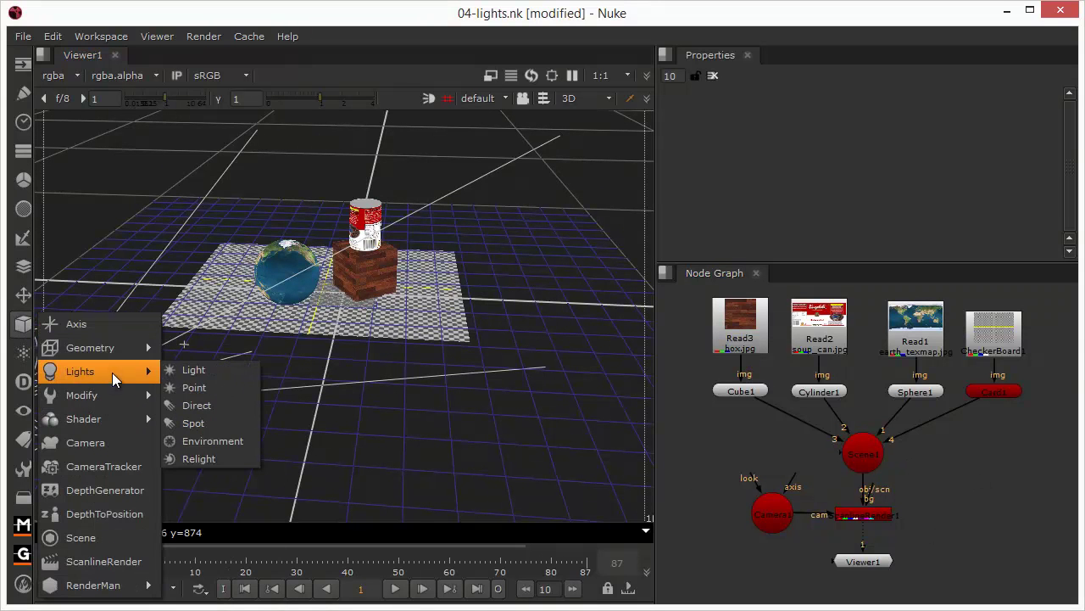
click(203, 408)
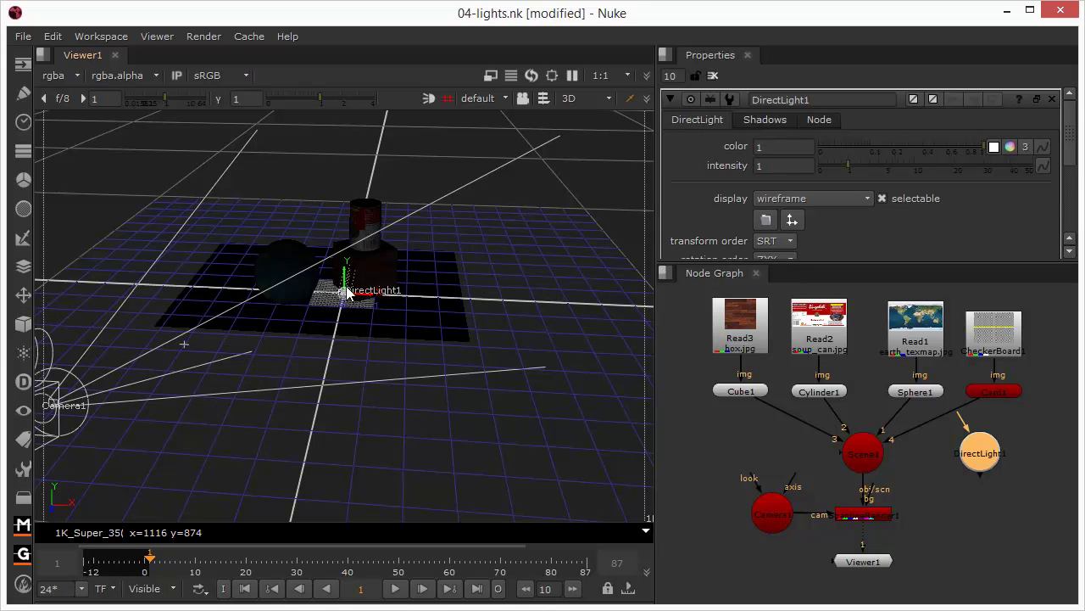
drag(343, 261, 144, 300)
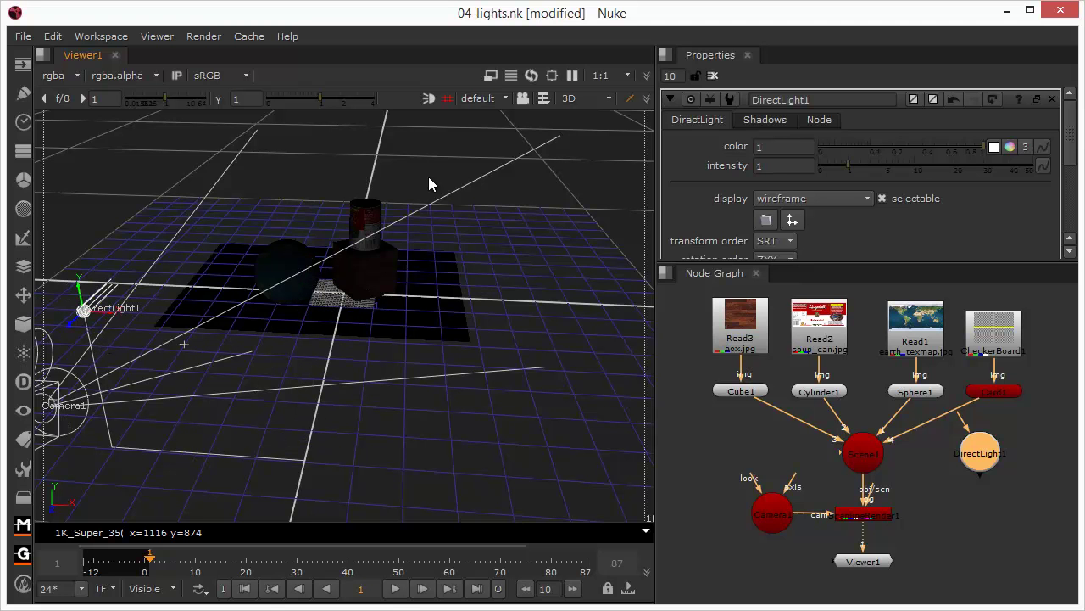
ctrl+drag(322, 415, 376, 375)
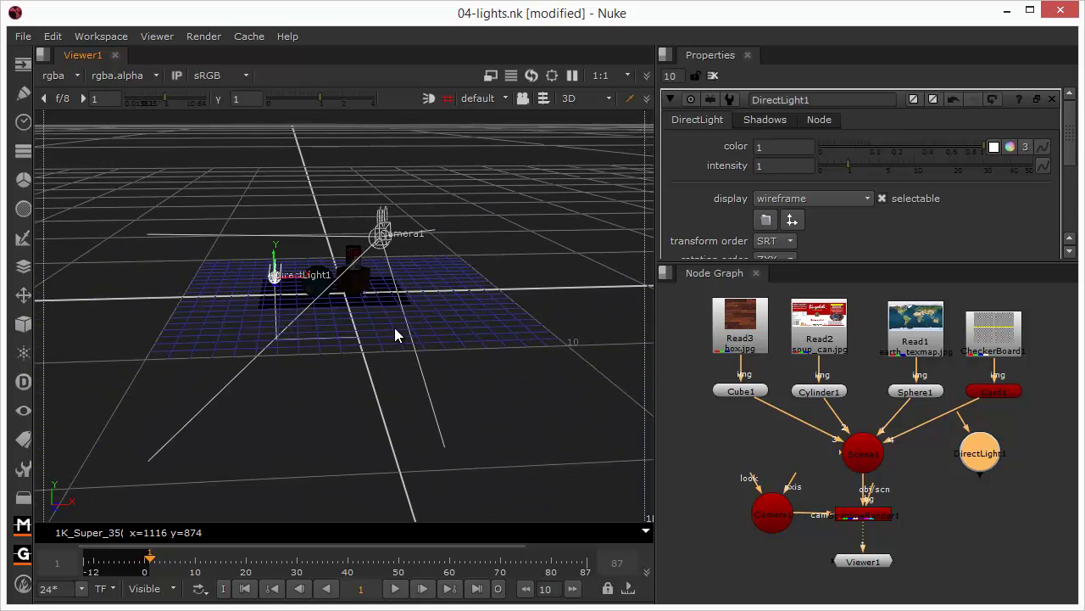
ctrl+drag(500, 331, 244, 285)
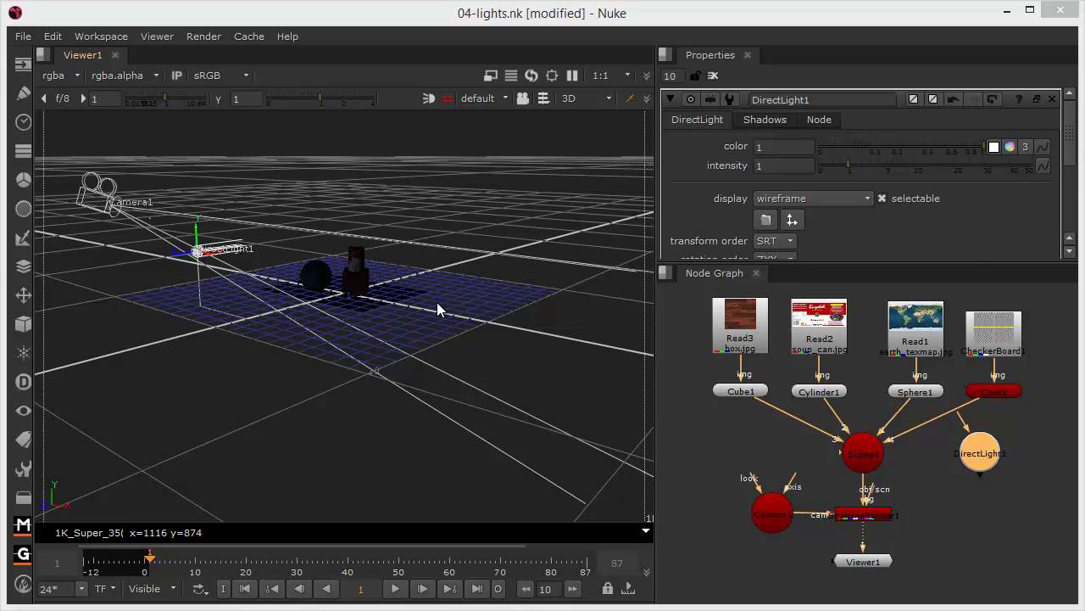
Rotate the direct light to about -23, -14.2, -15.5 and move it to about x -3.25, y 5.28, z 7.24
drag(1070, 151, 1077, 202)
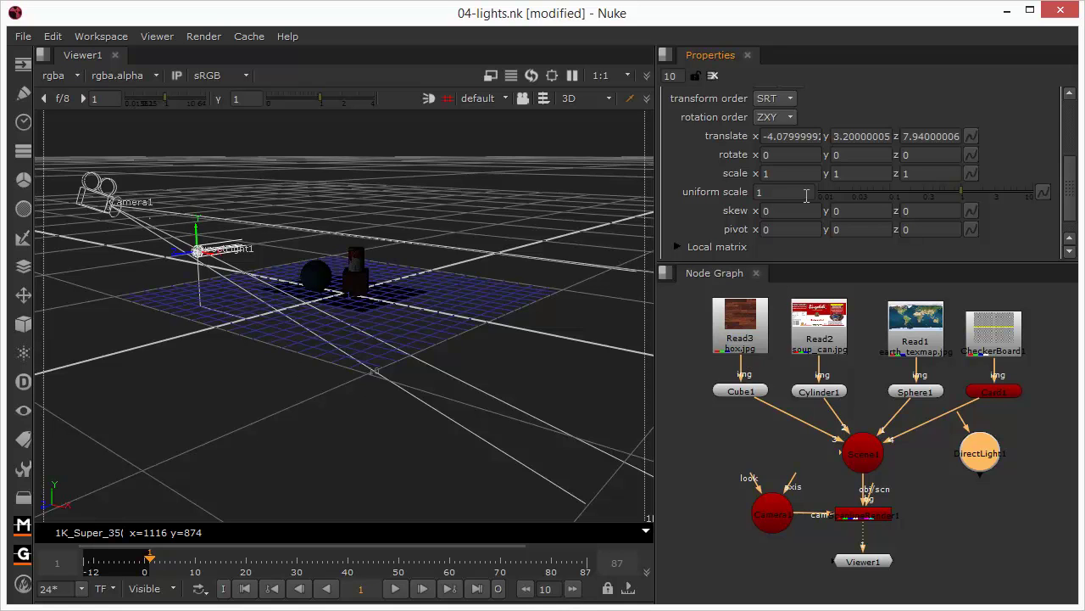
click(765, 155)
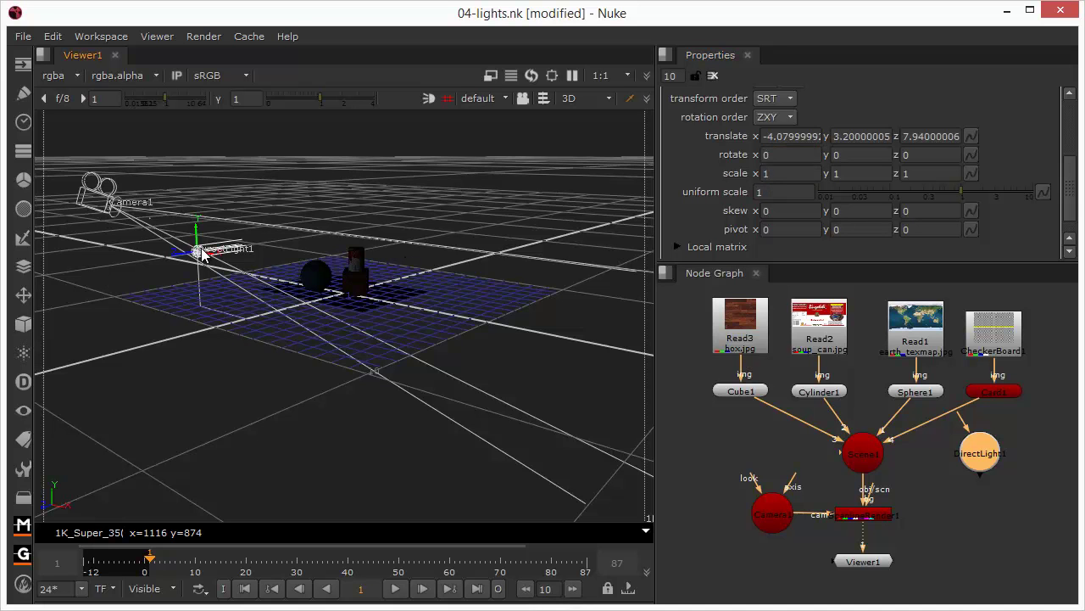
key(ctrl)
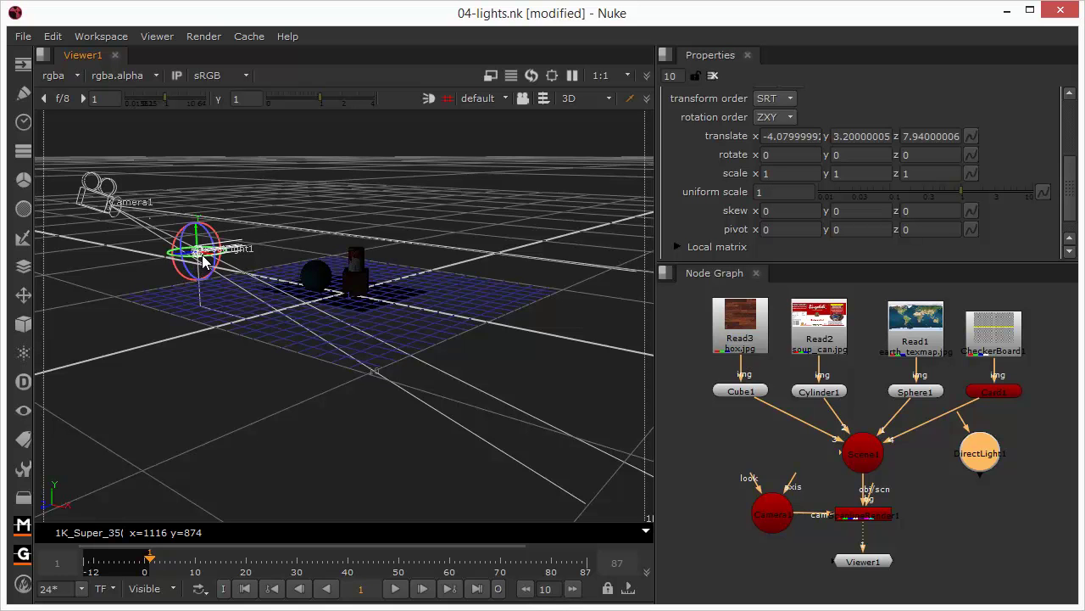
ctrl+drag(200, 260, 173, 260)
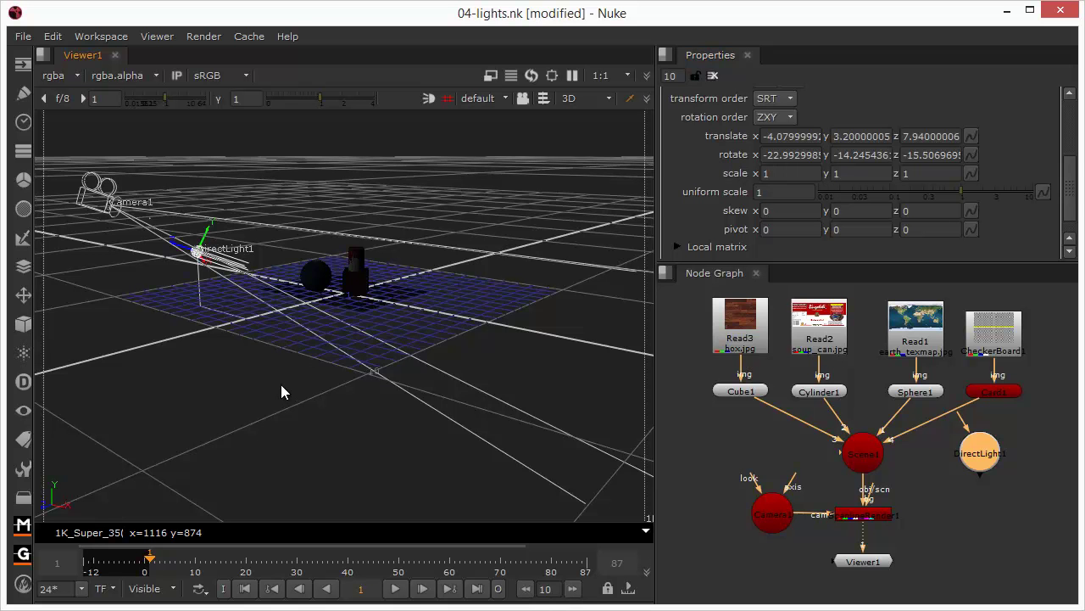
ctrl+drag(281, 384, 559, 356)
drag(336, 214, 353, 167)
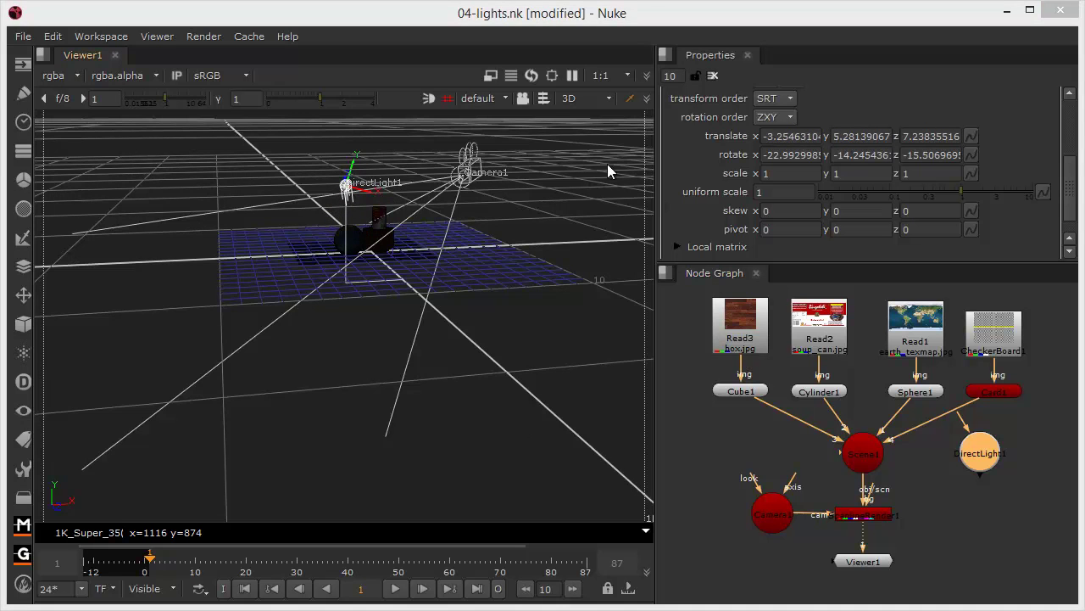
Look through the locked Camera1 view and raise the direct light's intensity to 6.4
click(475, 101)
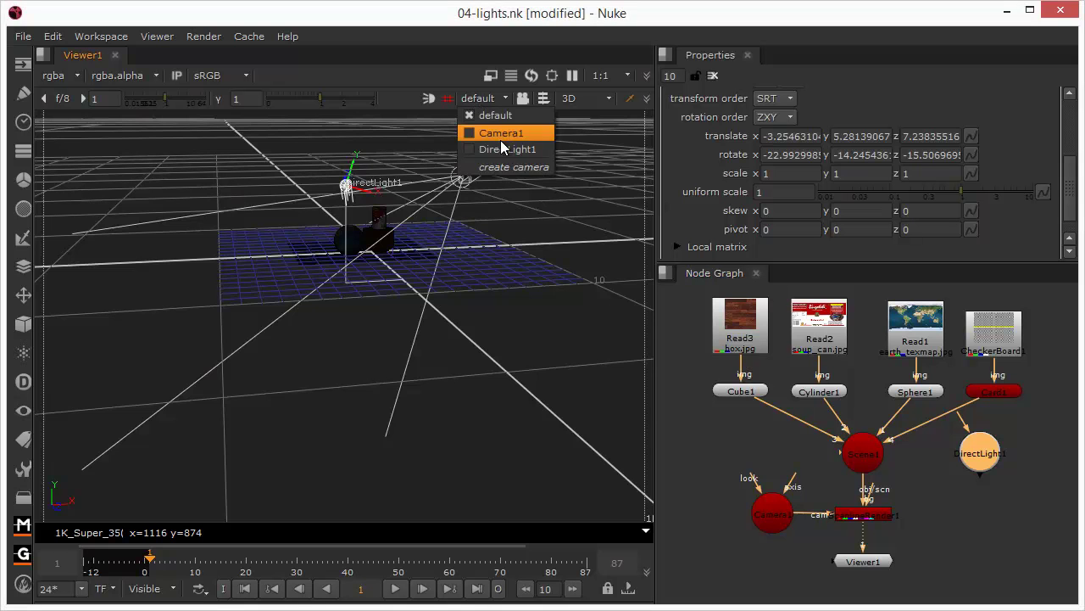
click(501, 134)
click(523, 100)
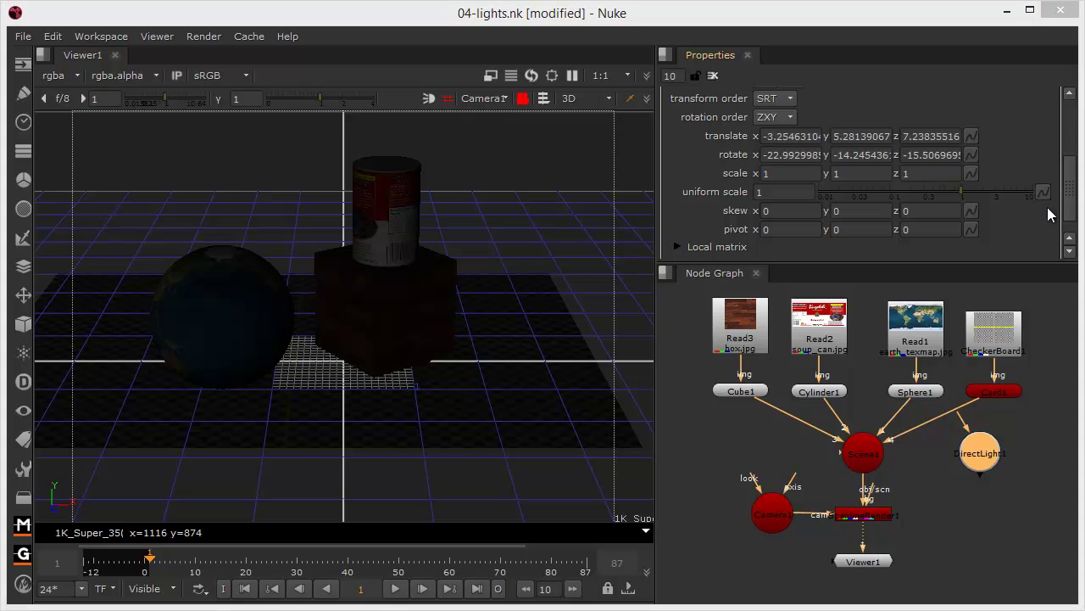
drag(1072, 204, 1070, 155)
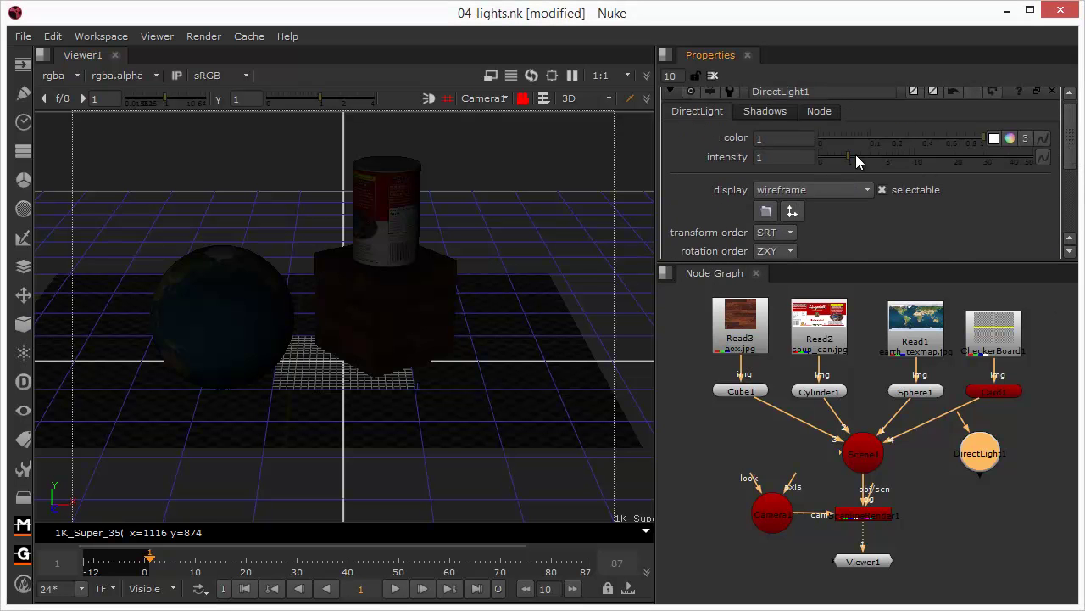
drag(853, 155, 893, 166)
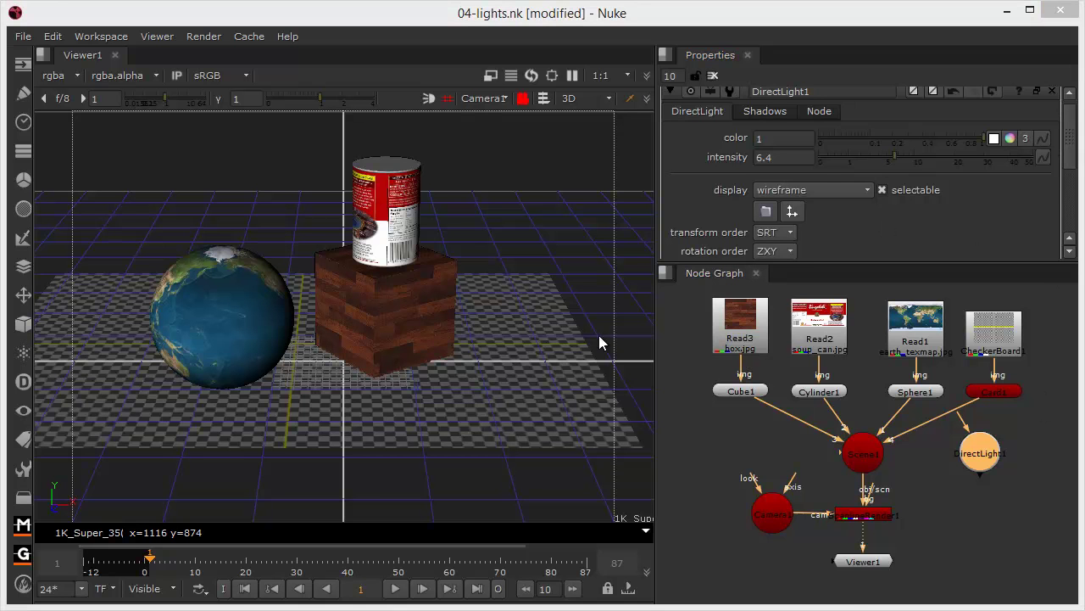
Switch the viewer to the 2D render and connect the DirectLight1 node to Scene1, placing it closer to the scene node
click(581, 103)
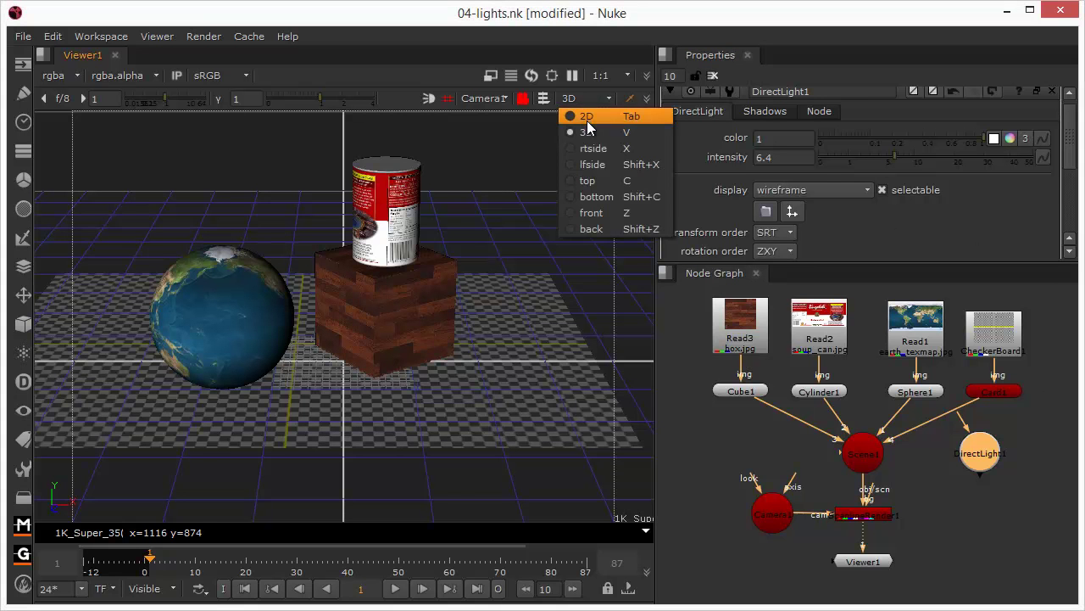
click(586, 116)
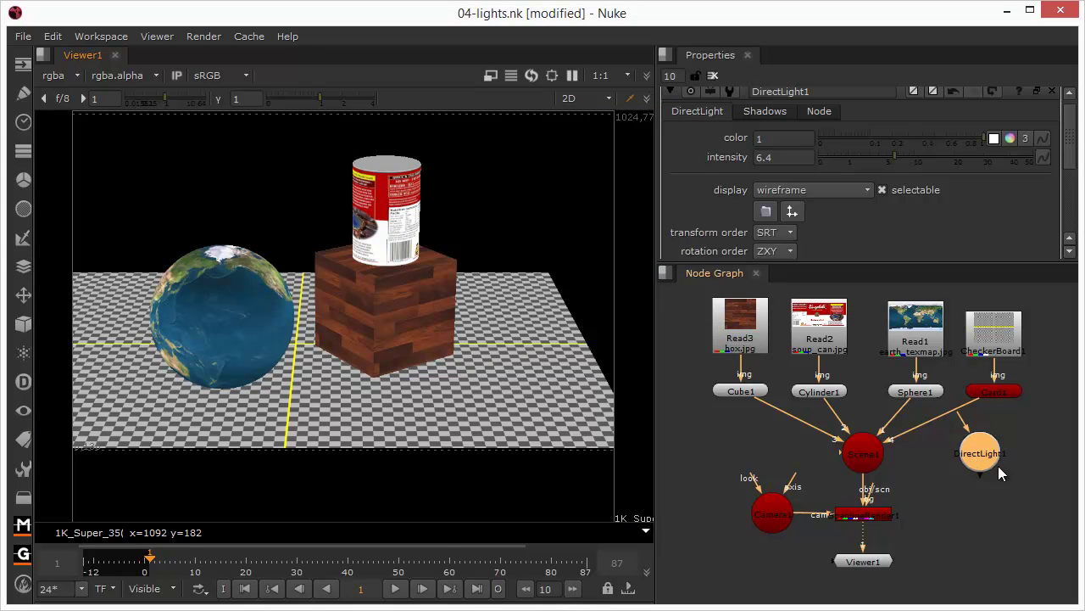
drag(897, 459, 865, 457)
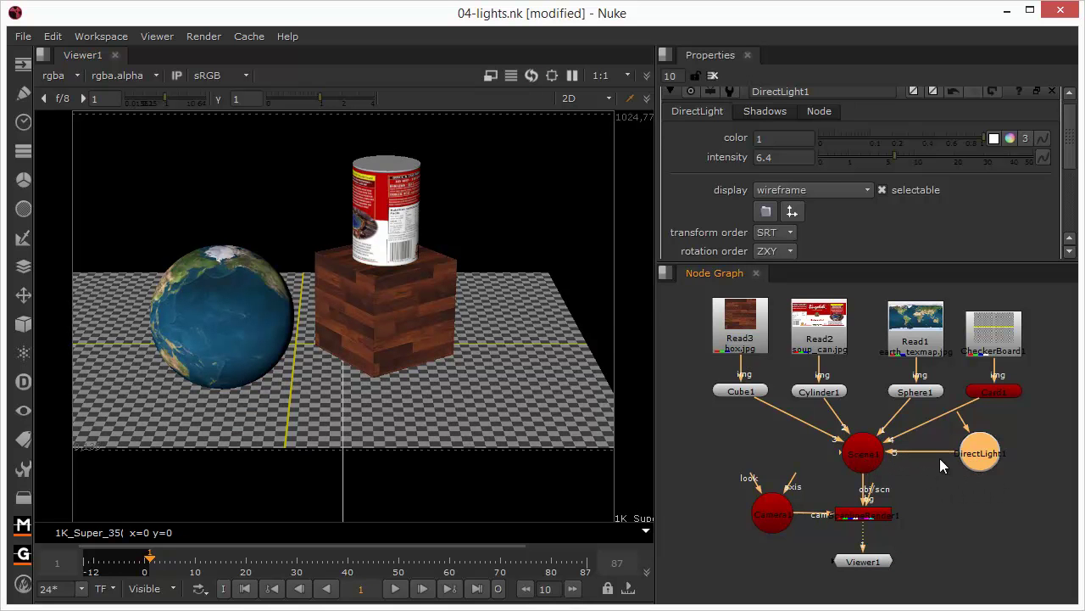
drag(984, 456, 960, 458)
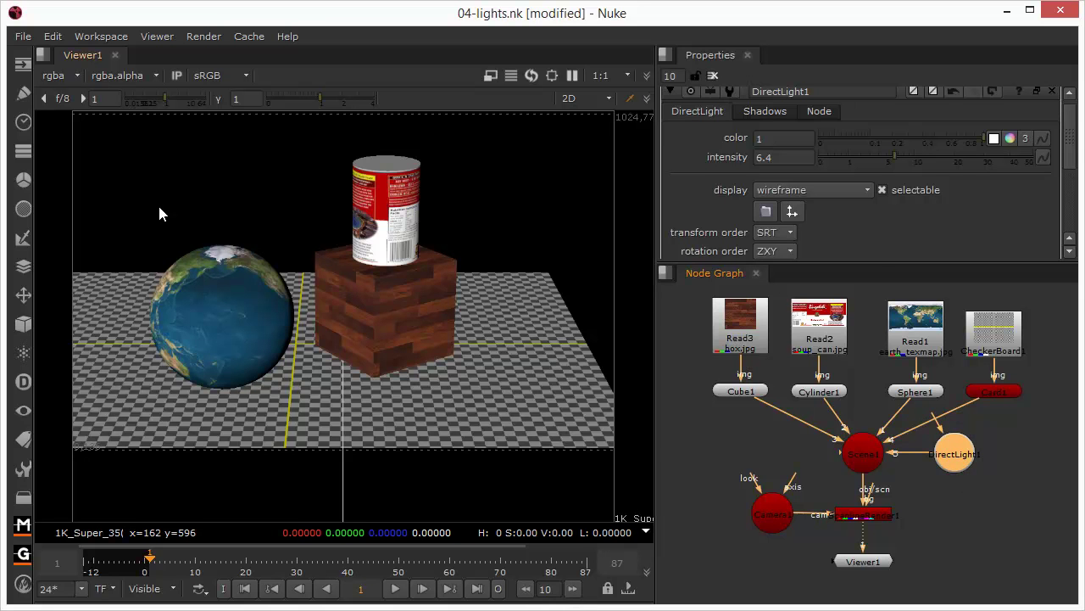
Adjust the direct light's y rotation in steps of 1, ending at about 21.25
drag(1069, 145, 1072, 193)
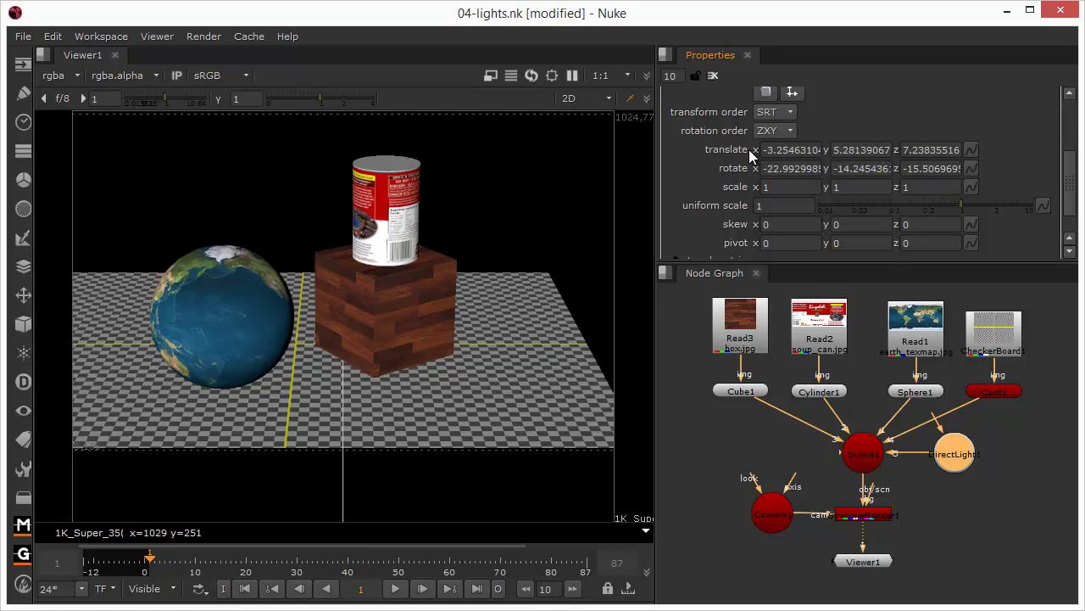
click(842, 167)
key(Down)
key(Up)
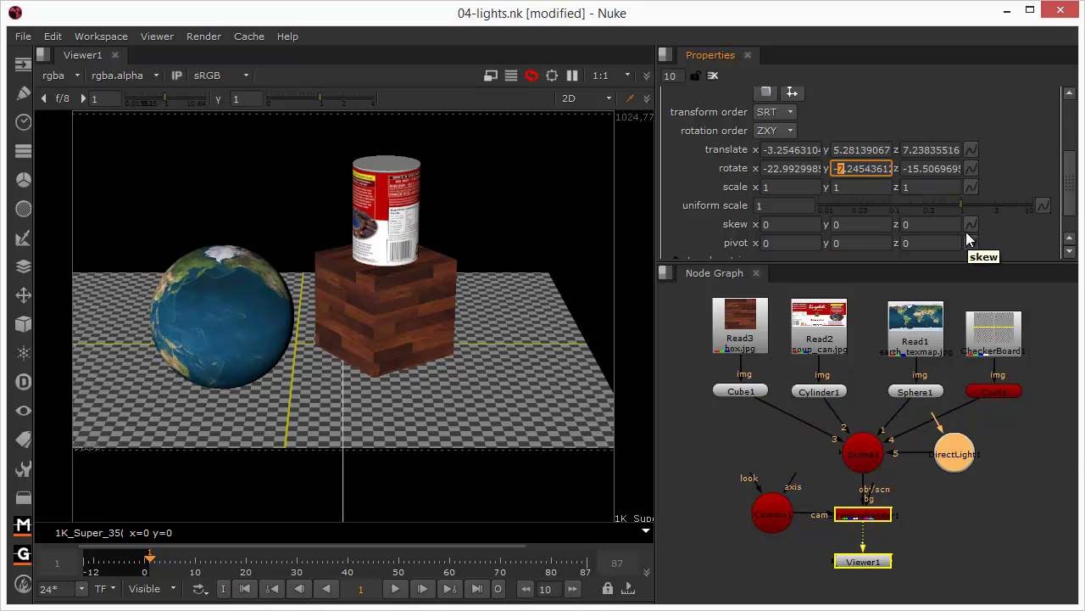
key(Down)
key(Down)
key(Down)
key(Down)
key(Down)
key(Down)
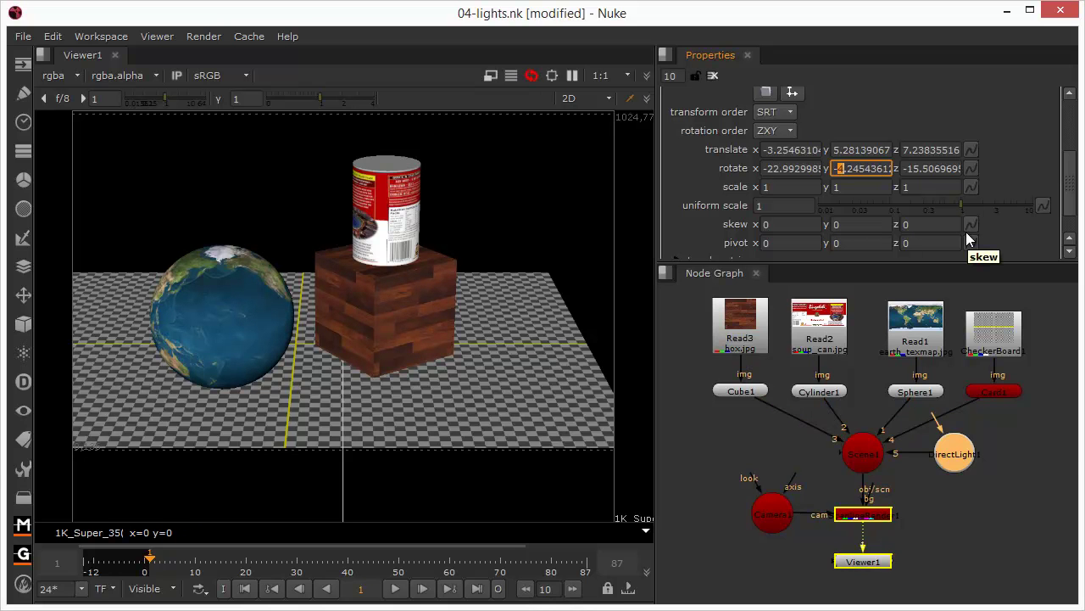
key(Up)
key(Up)
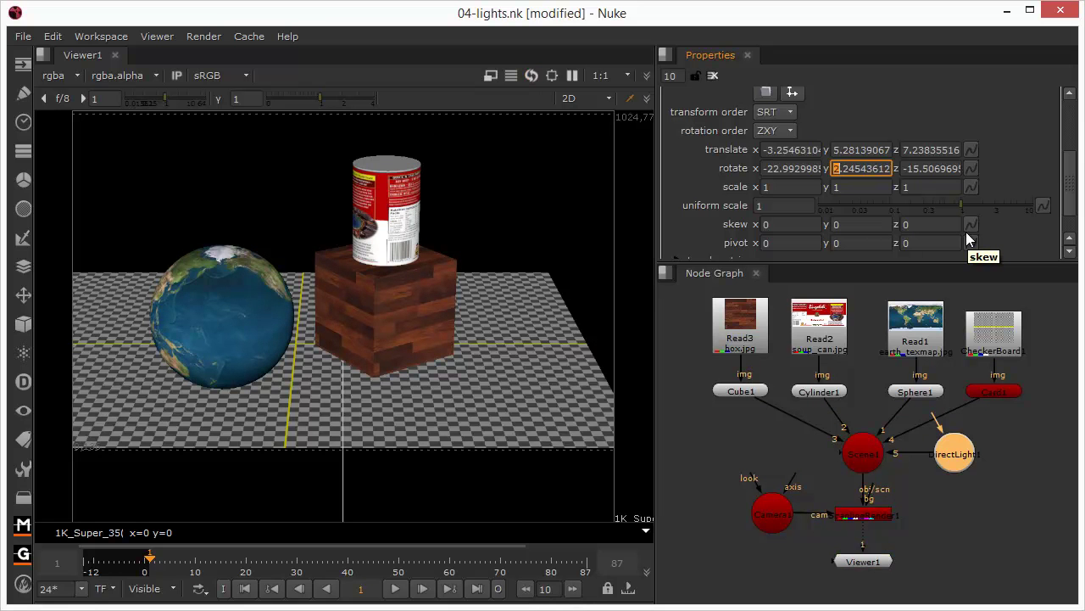
key(Down)
key(Down)
key(Down)
key(Down)
key(Down)
key(Down)
key(Down)
key(Down)
key(Down)
key(Down)
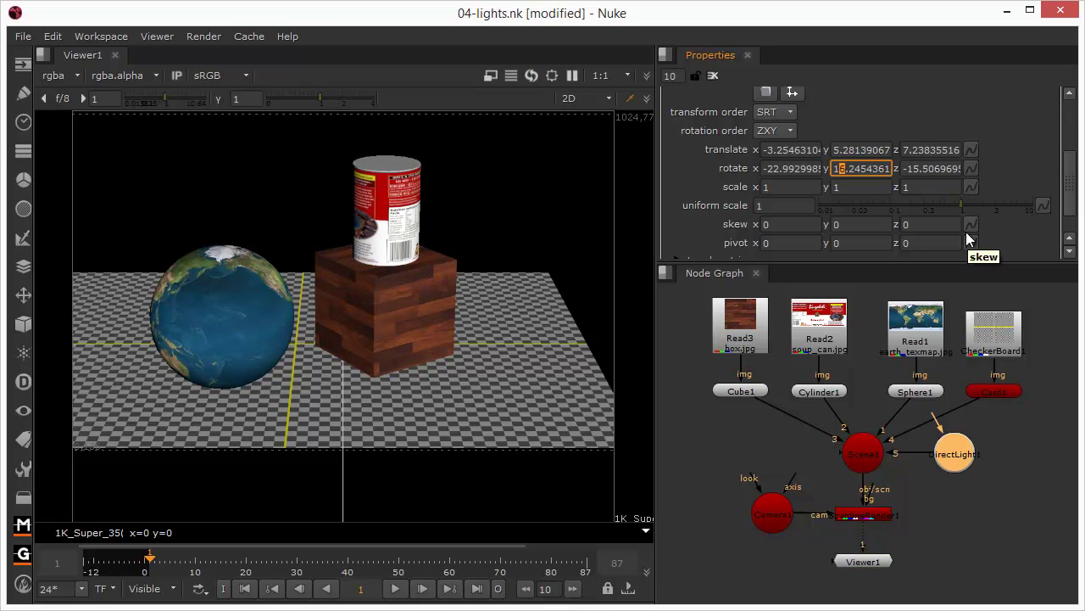
key(Down)
key(Down)
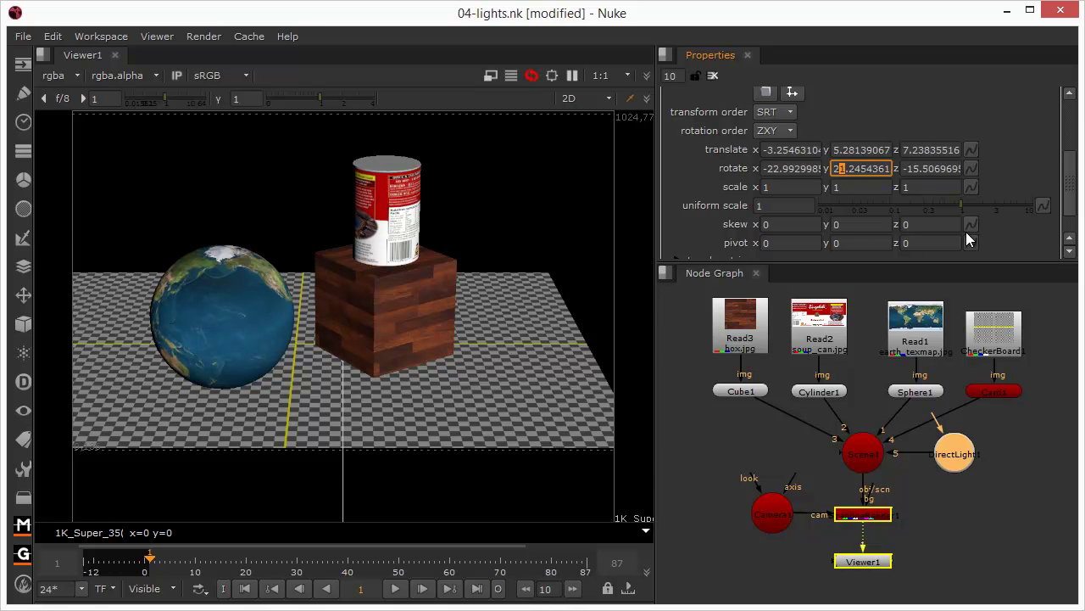
Try different x rotations of the direct light in steps of 1, ending back at about -23
click(767, 168)
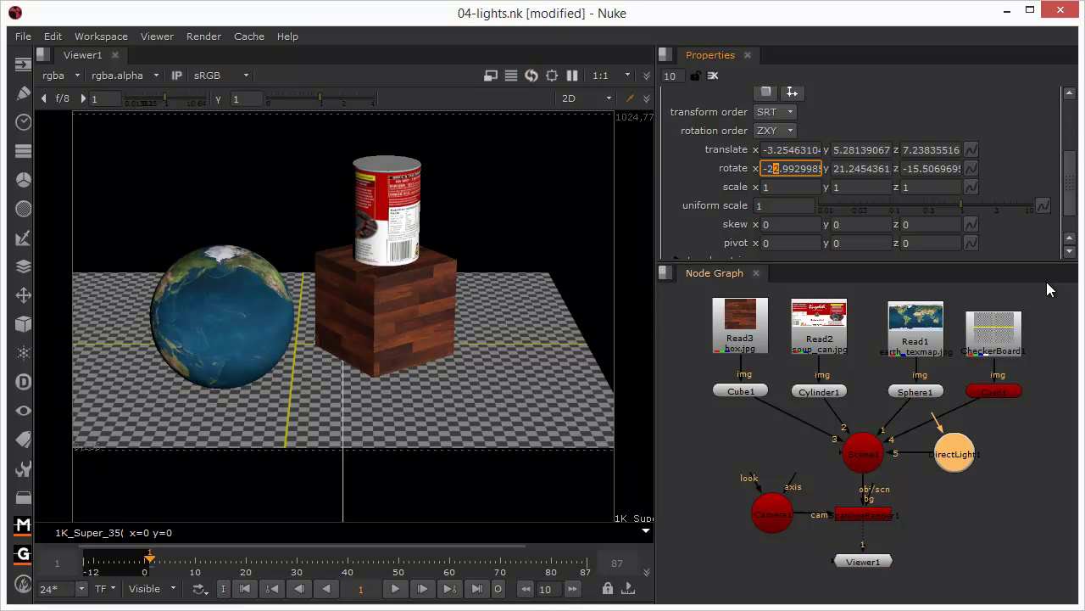
key(Down)
key(Down)
key(Down)
key(Down)
key(Down)
key(Down)
key(Down)
key(Down)
key(Up)
key(Up)
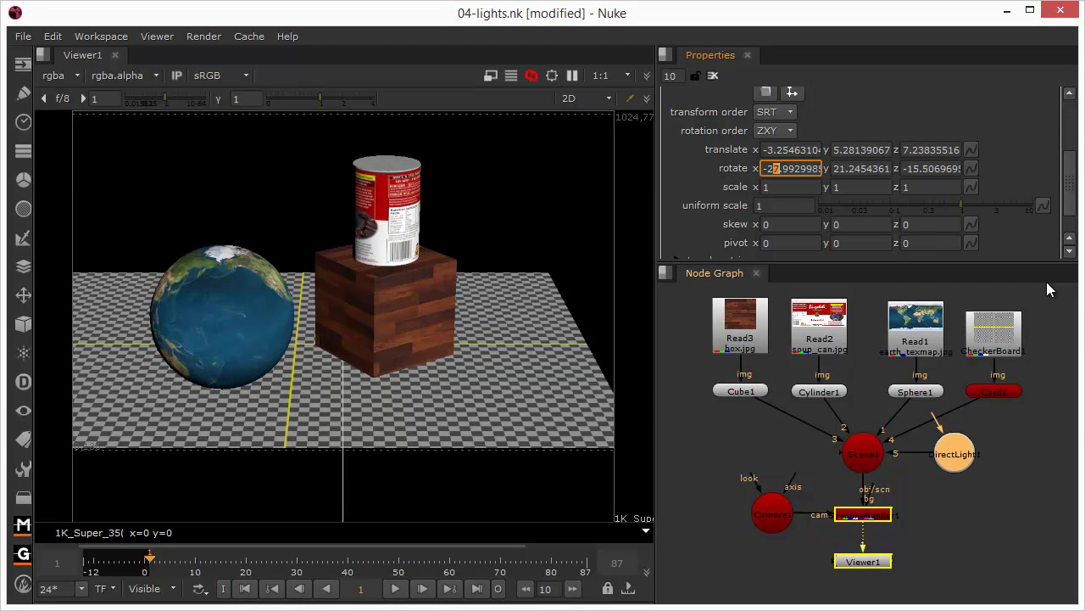
key(Up)
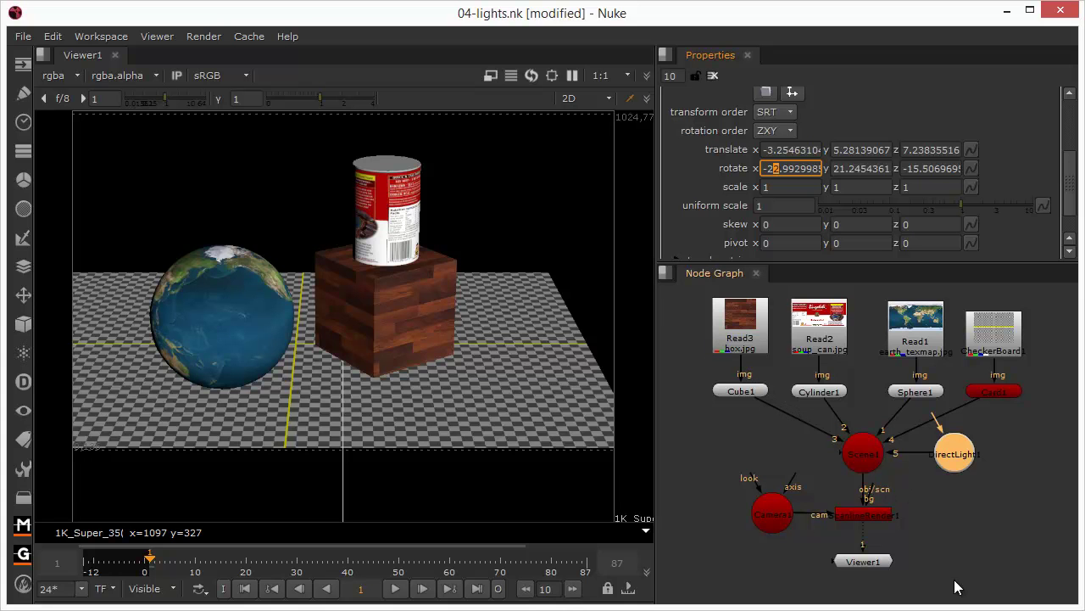
key(Return)
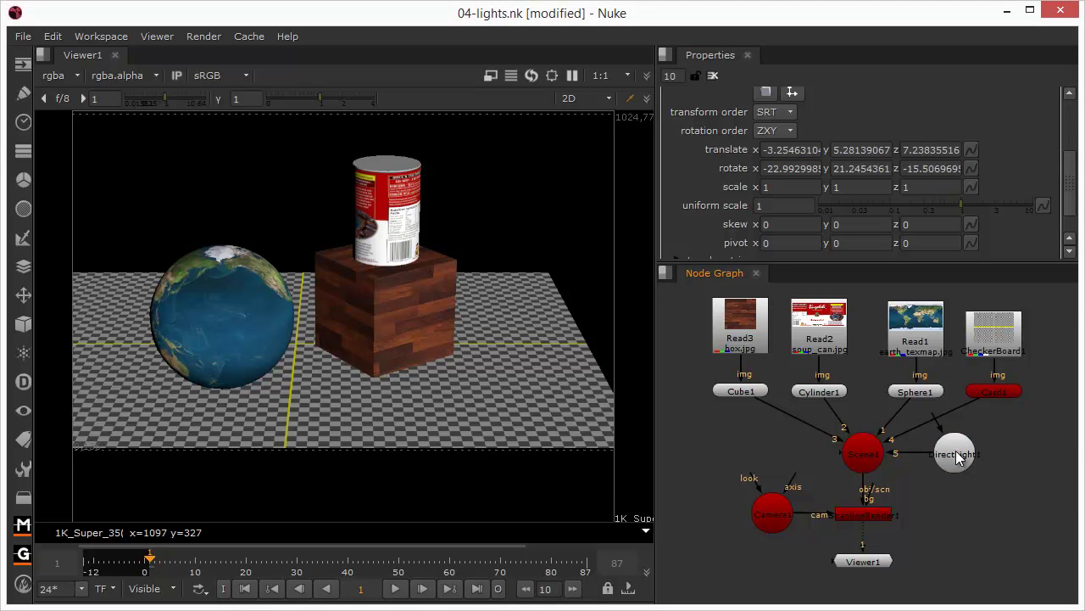
Delete the direct light and return the viewer to the 3D view through the default camera
key(Delete)
click(585, 98)
click(588, 133)
click(496, 100)
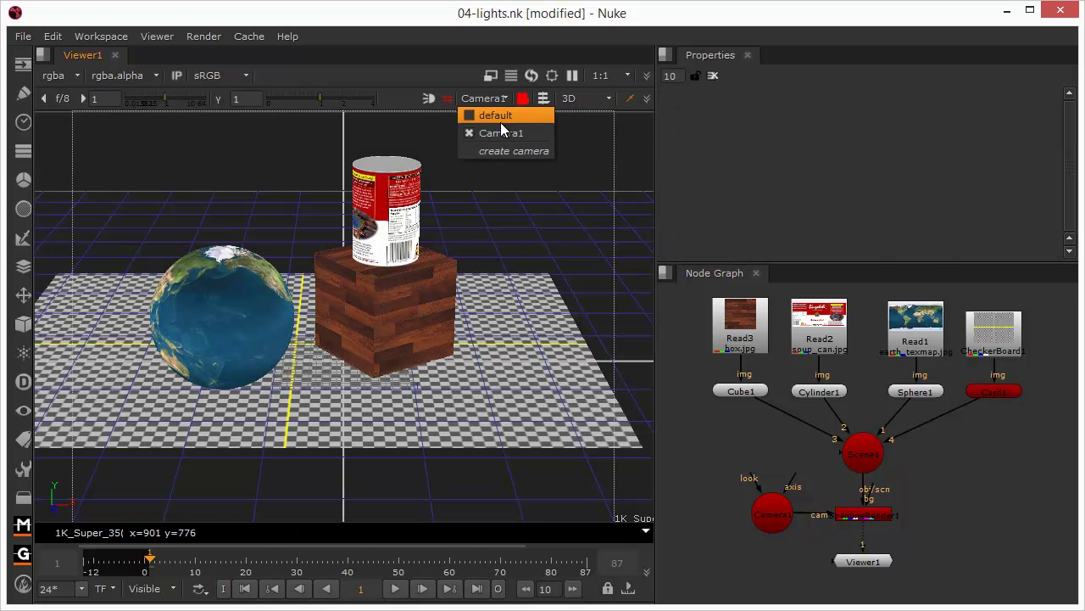
click(500, 117)
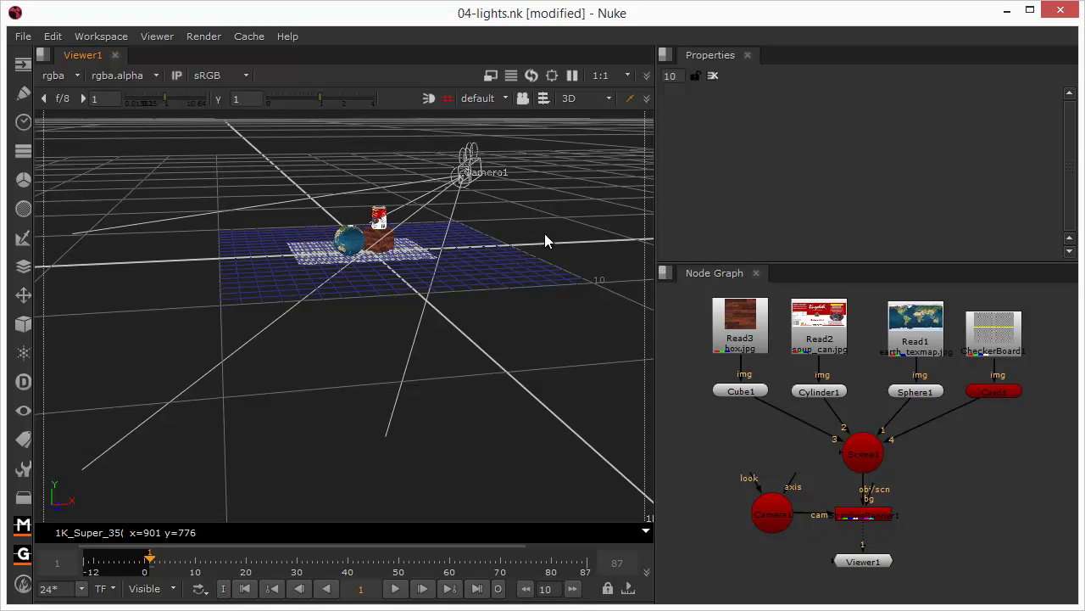
Add a spotlight, raise it above the floor and move it toward the camera, to about x -4.1, y 5.5, z 9.5
ctrl+drag(582, 201, 339, 249)
ctrl+drag(350, 295, 408, 246)
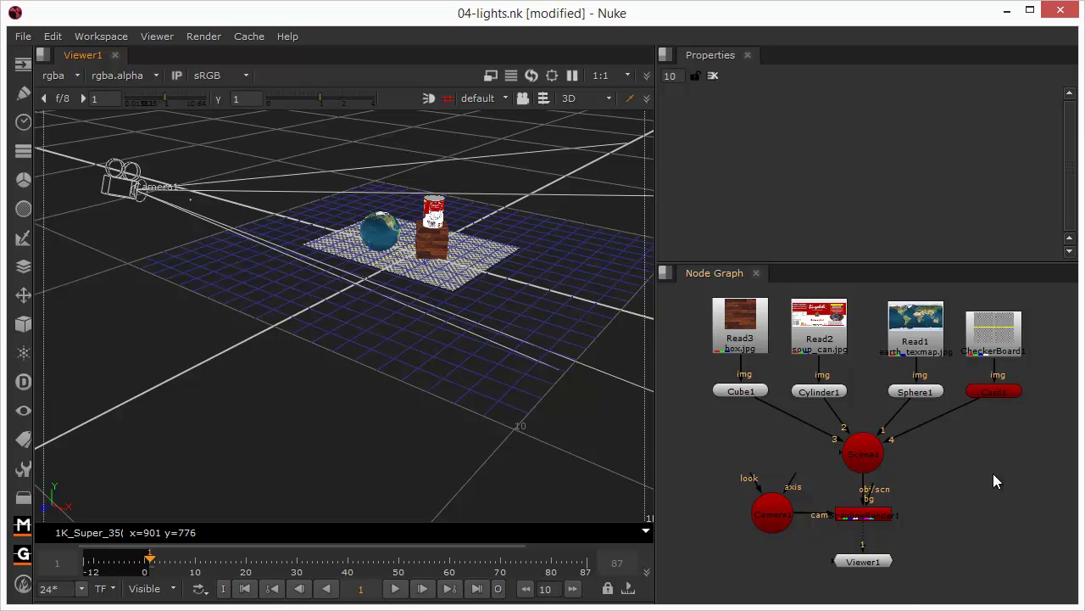
click(23, 324)
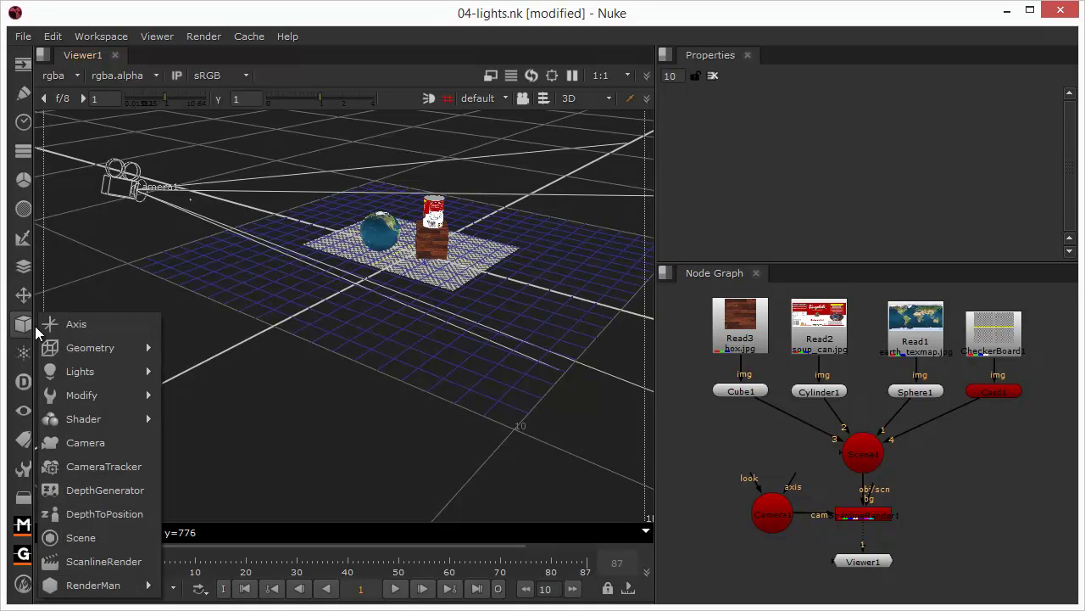
mouse_move(69, 369)
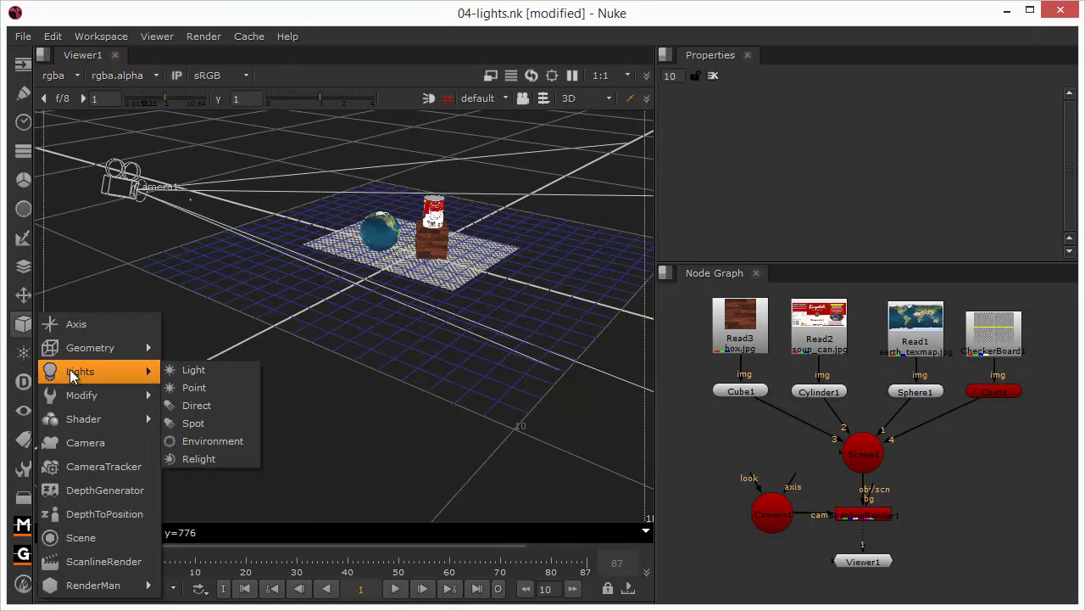
click(194, 424)
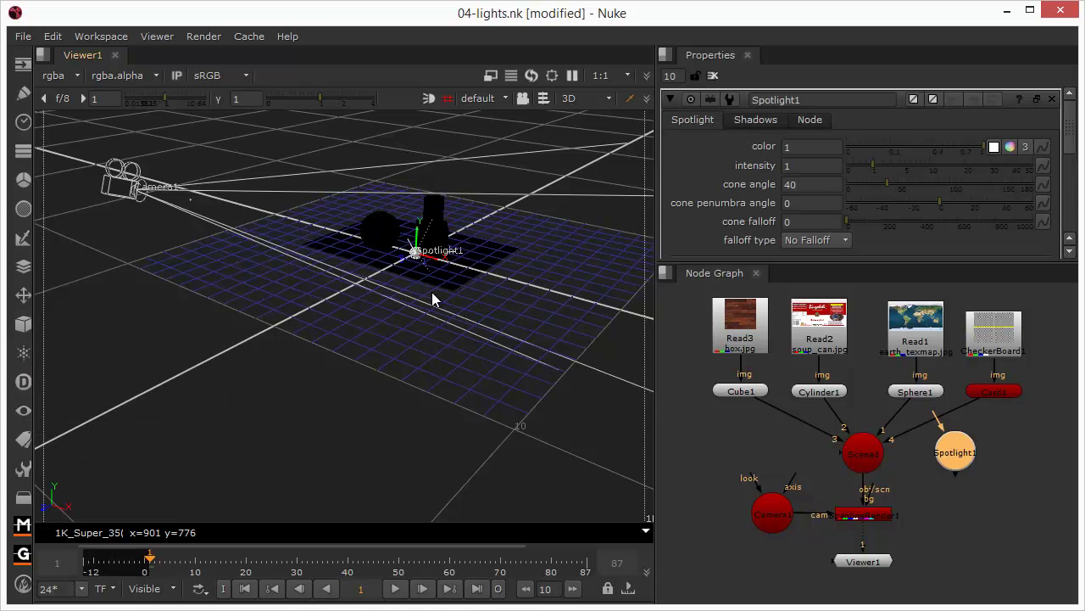
drag(424, 237, 143, 260)
drag(292, 195, 158, 163)
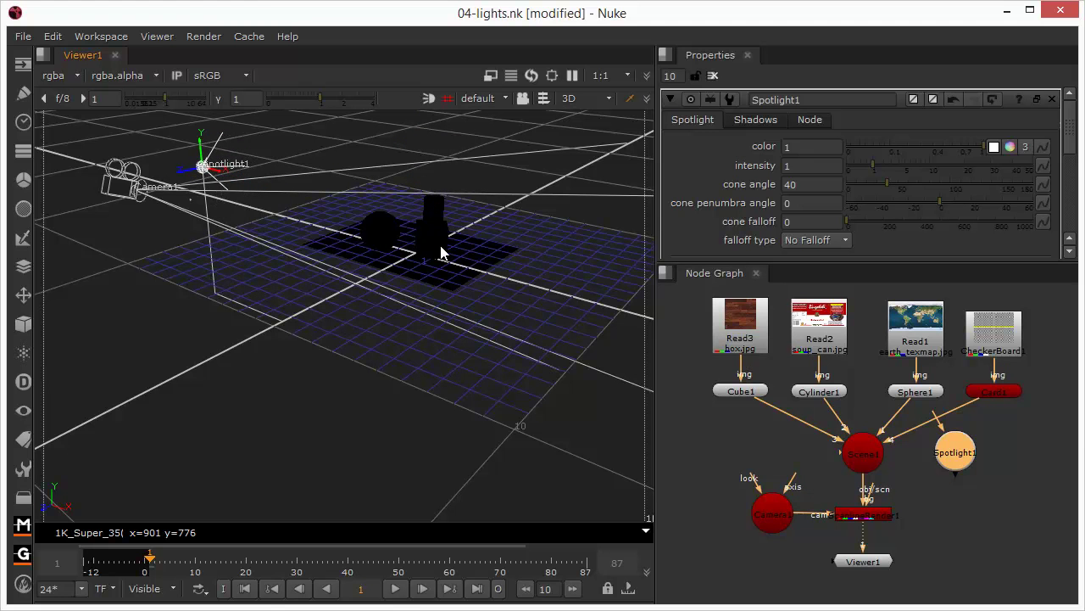
Set the spotlight's translation to x -5, y 6 and z 10
ctrl+drag(438, 257, 383, 213)
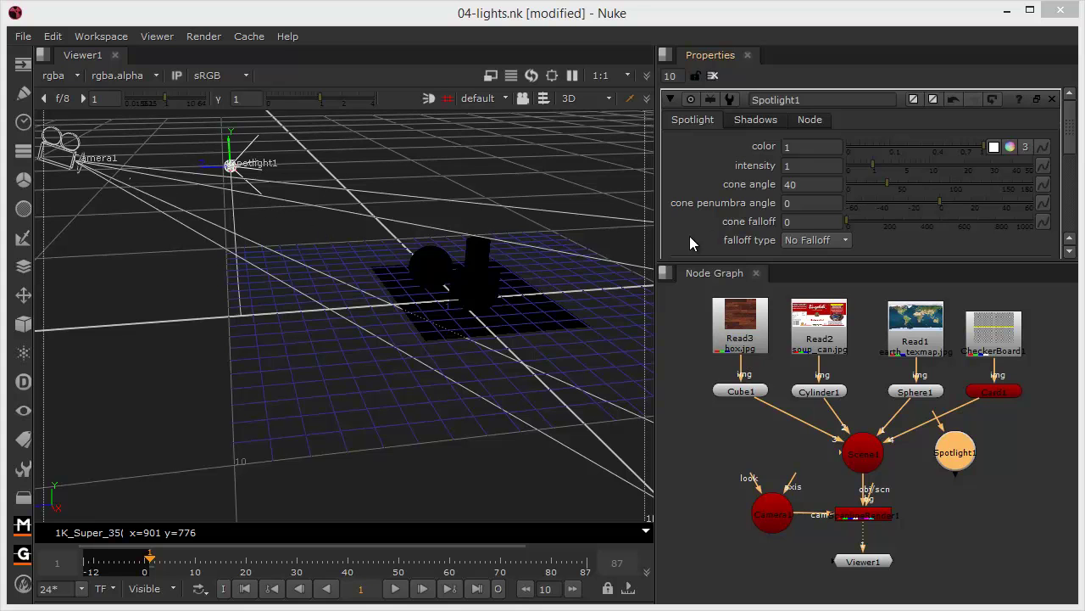
drag(1072, 133, 1076, 188)
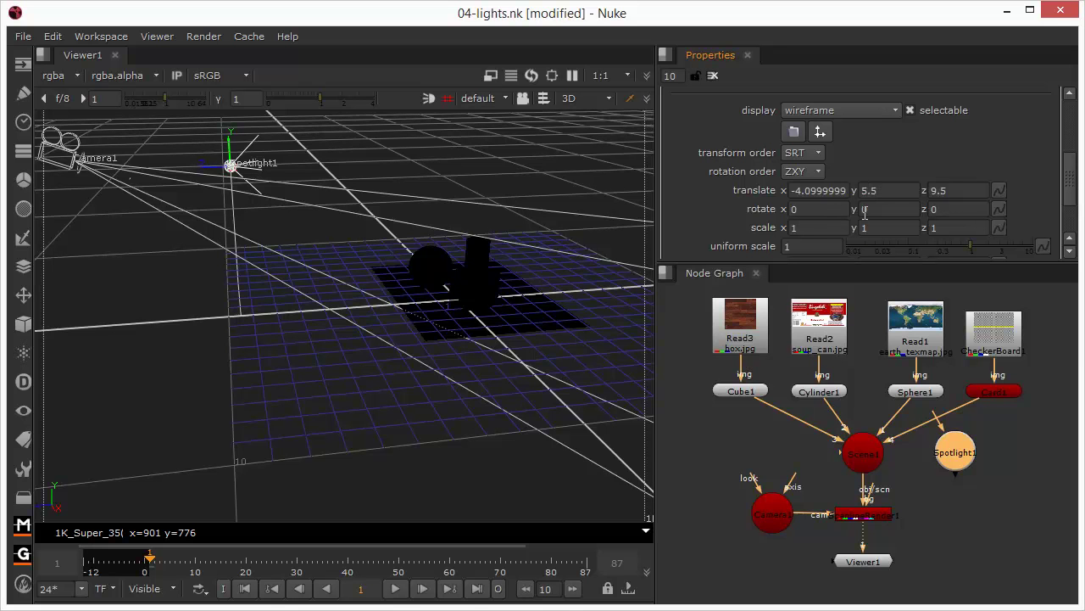
click(805, 192)
drag(806, 192, 867, 190)
text(-5)
key(Return)
text(10)
key(Return)
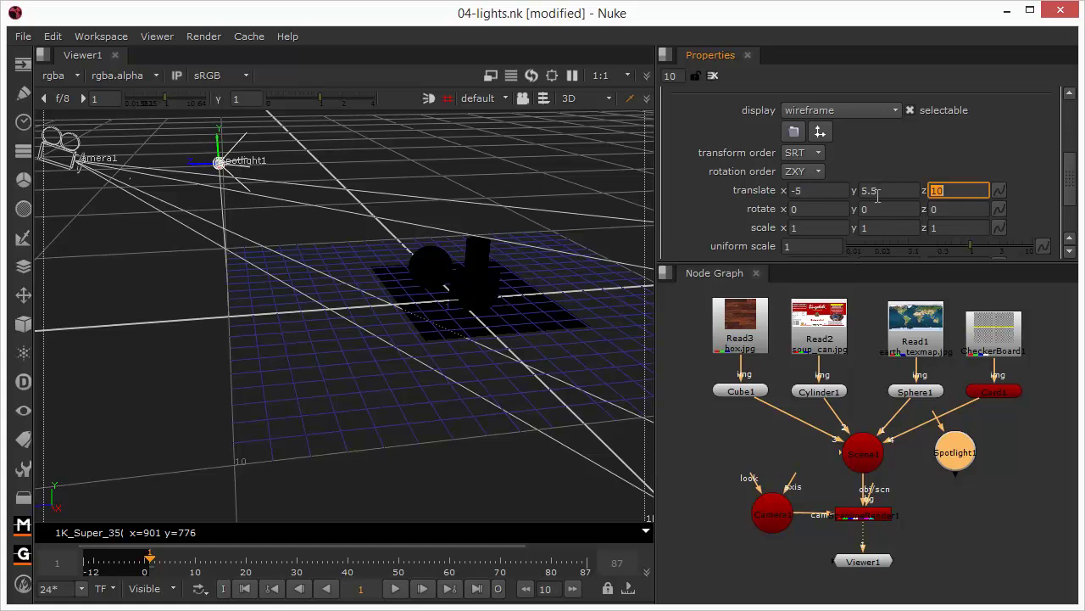
click(880, 193)
text(6)
key(Return)
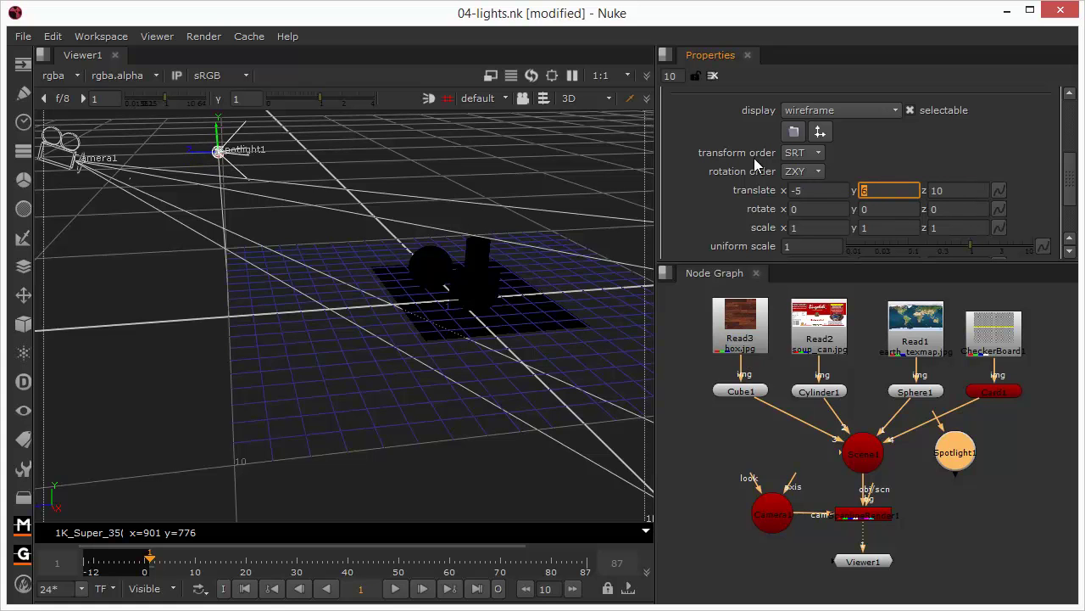
Tilt the spotlight down toward the objects by lowering its x rotation in steps of 1 to -29
click(794, 209)
key(Down)
key(Down)
key(Down)
key(Down)
key(Down)
key(Down)
key(Down)
key(Down)
key(Down)
key(Down)
key(Down)
key(Down)
key(Down)
key(Down)
key(Down)
key(Down)
key(Down)
key(Down)
key(Down)
key(Down)
key(Down)
key(Down)
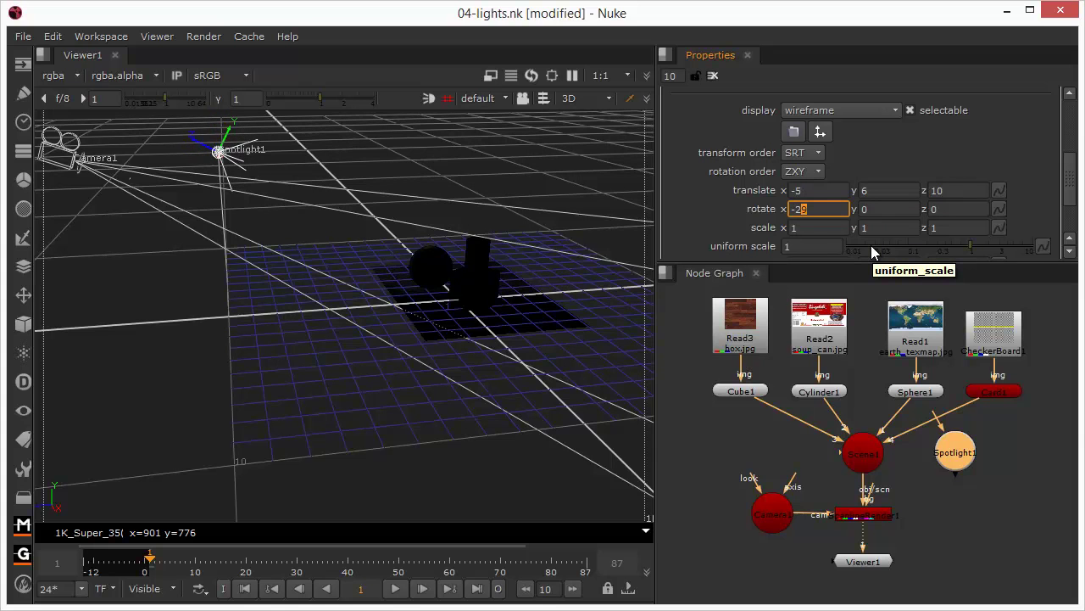
Turn the spotlight sideways toward the objects by setting its y rotation to -43
ctrl+drag(490, 315, 649, 310)
click(863, 208)
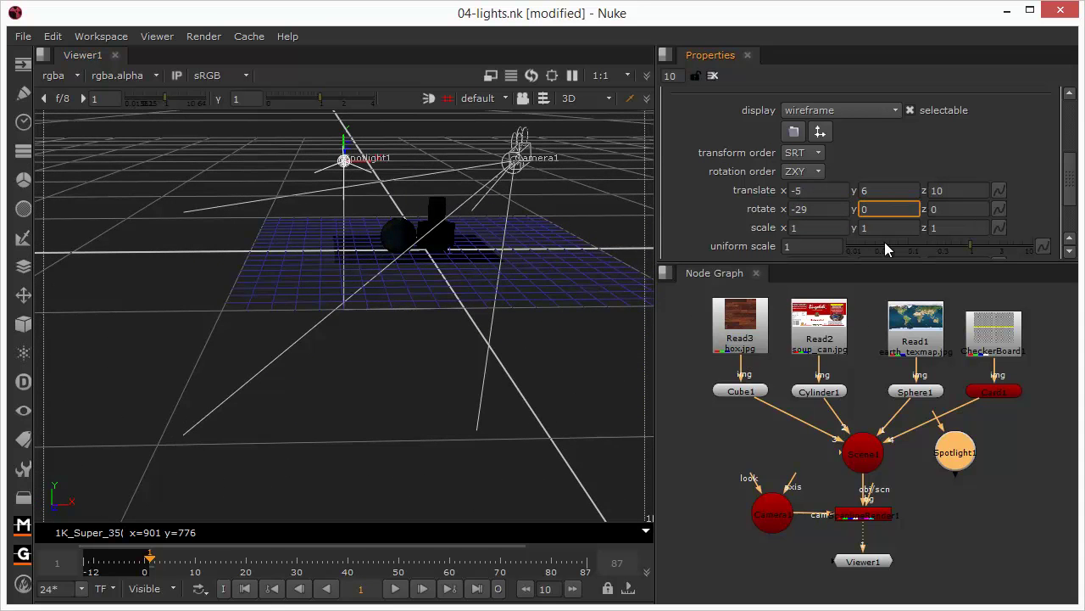
key(Down)
key(Down)
key(Down)
key(Down)
key(Down)
key(Down)
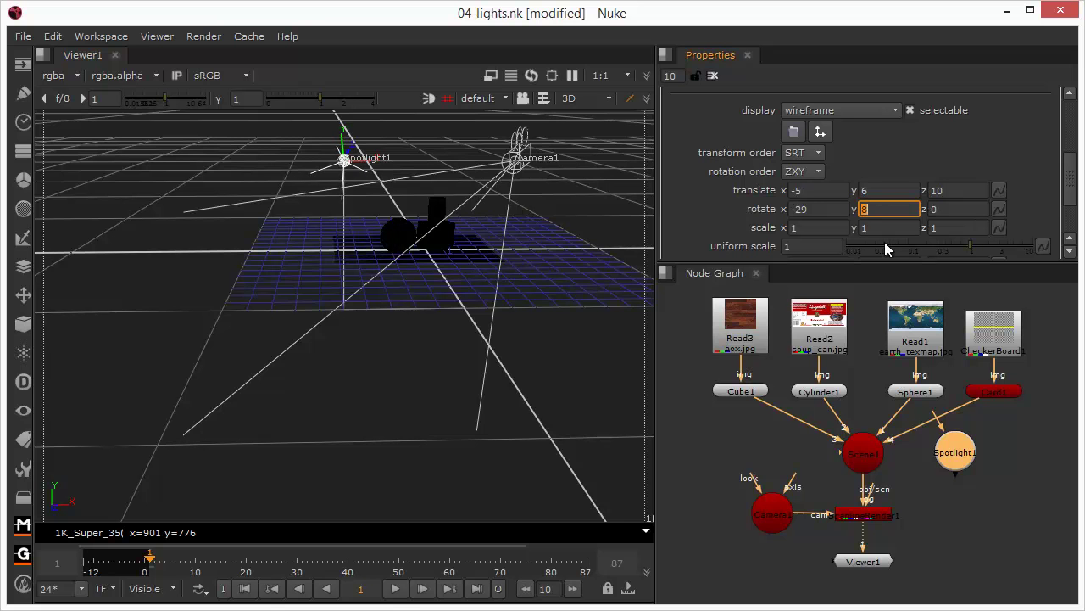
key(Down)
key(Down)
key(Down)
key(Down)
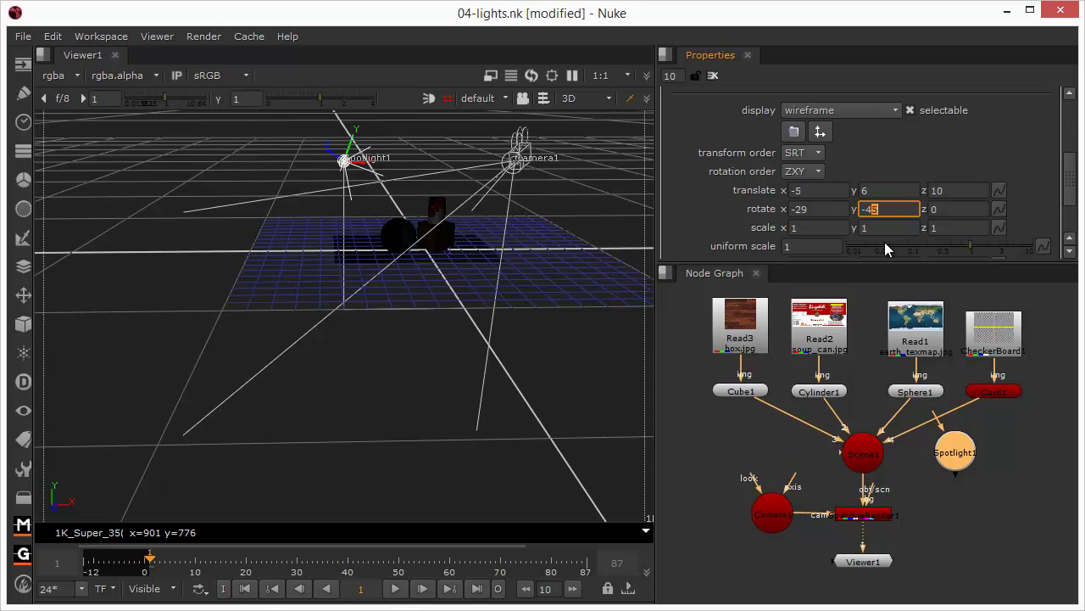
key(Up)
key(Up)
key(Up)
key(Up)
key(Up)
key(Up)
key(Down)
key(Down)
key(Down)
key(Down)
key(Return)
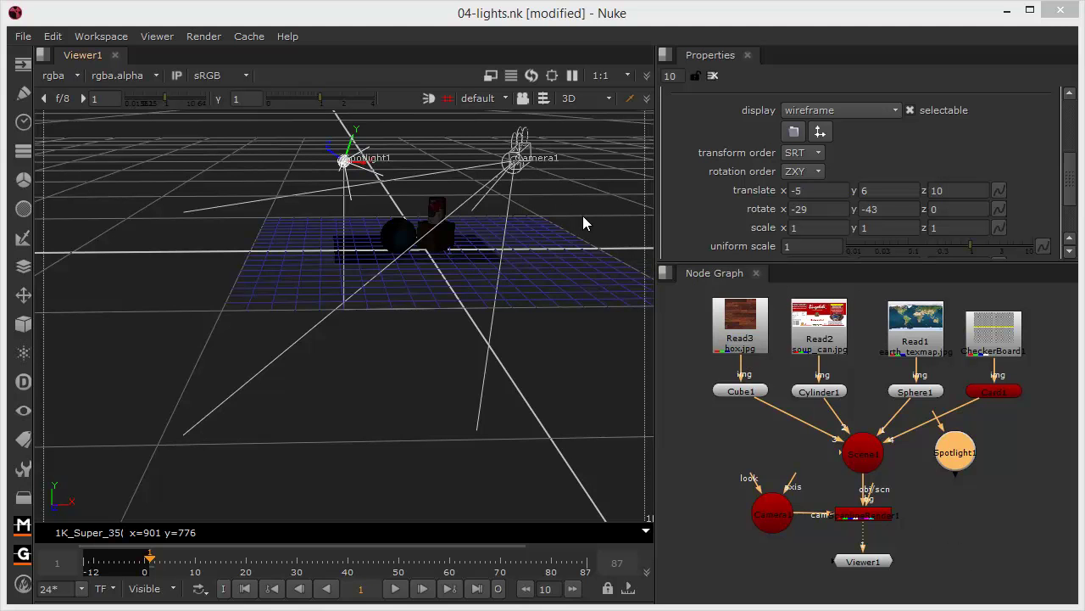
View the 3D scene through Spotlight1 and lock the view to it
click(479, 98)
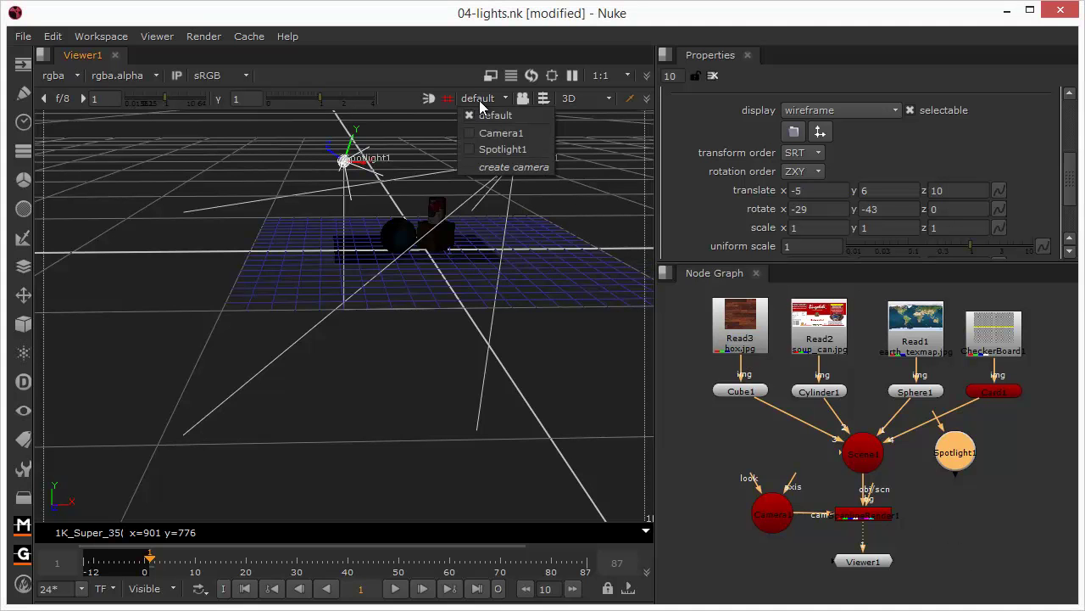
click(496, 149)
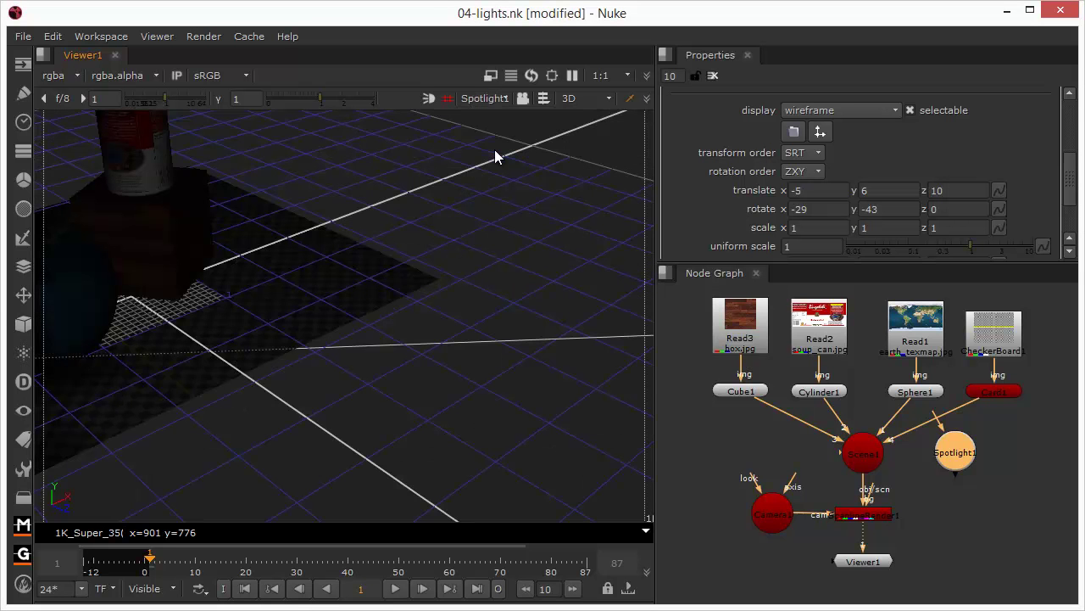
click(523, 99)
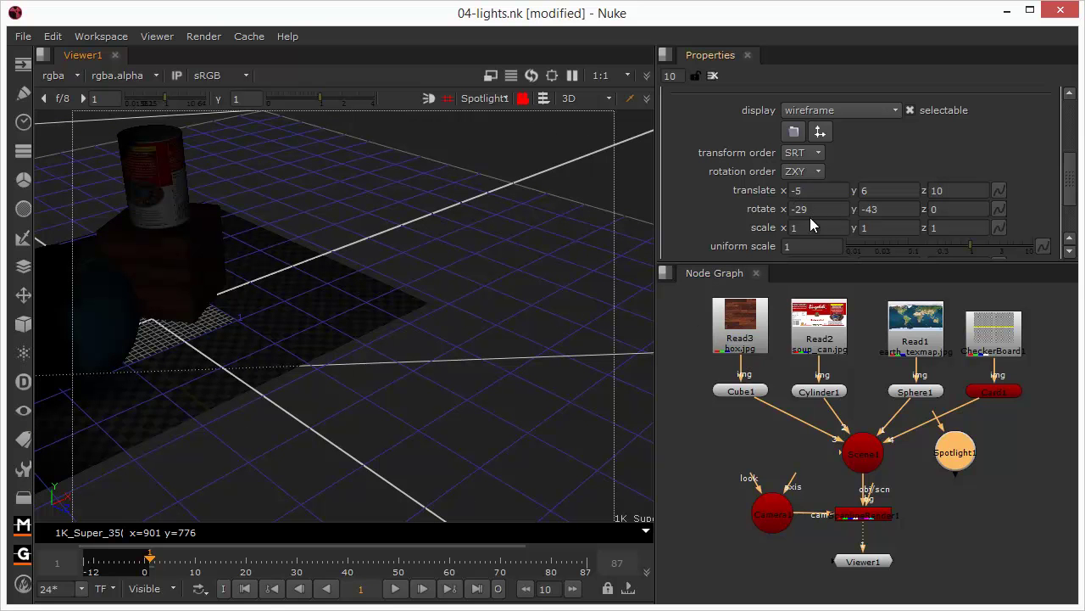
Bring the objects toward the middle of the spotlight's view by raising its y rotation in steps of 1 to -24
click(874, 212)
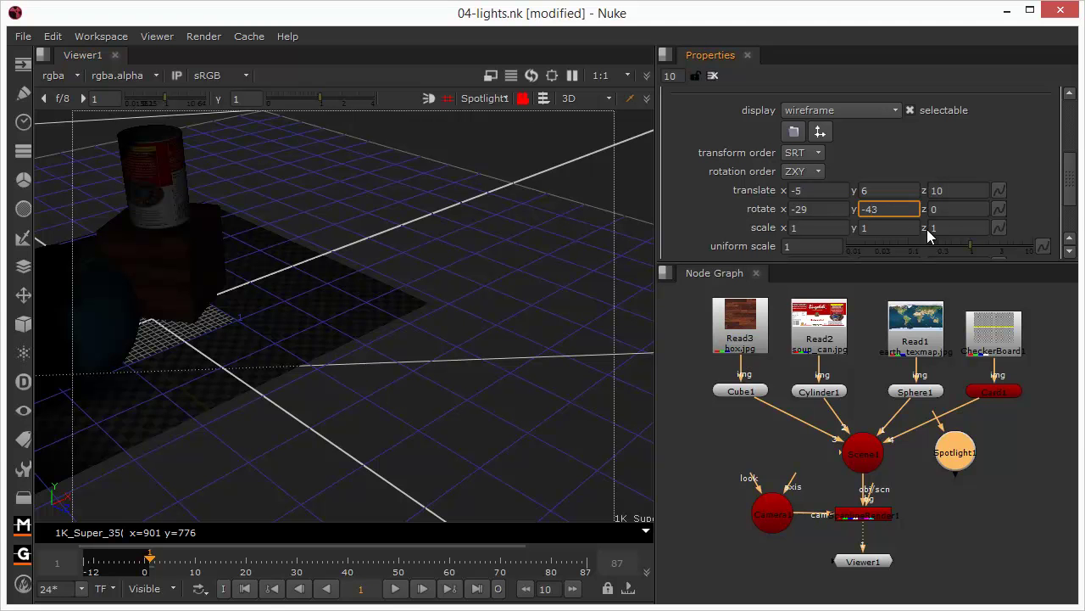
key(Up)
key(Up)
key(Up)
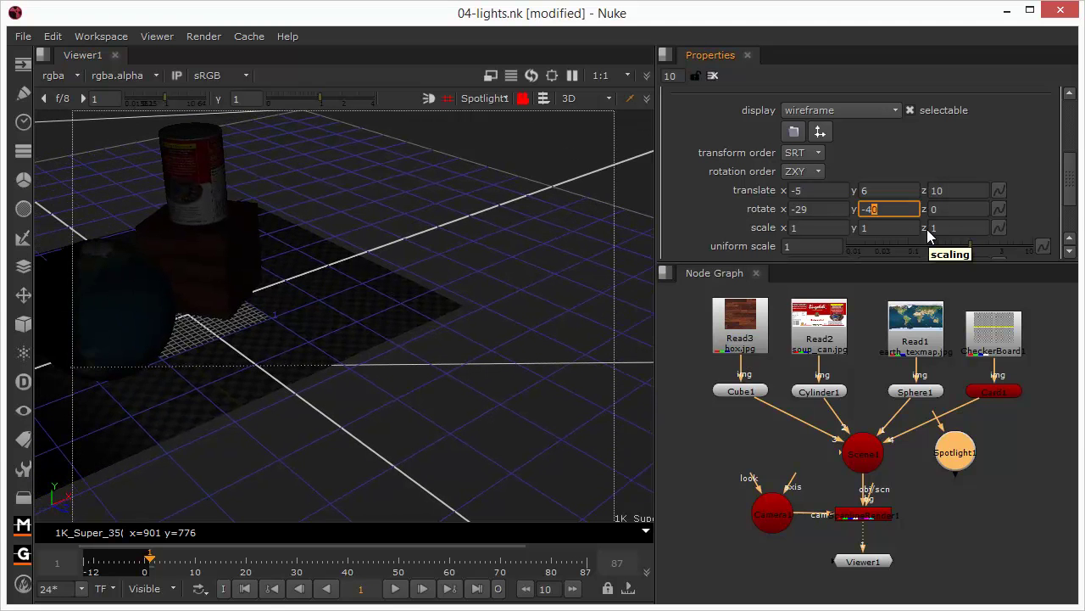
key(Up)
key(Up)
key(Up)
key(Up)
key(Up)
key(Up)
key(Up)
key(Up)
key(Up)
key(Up)
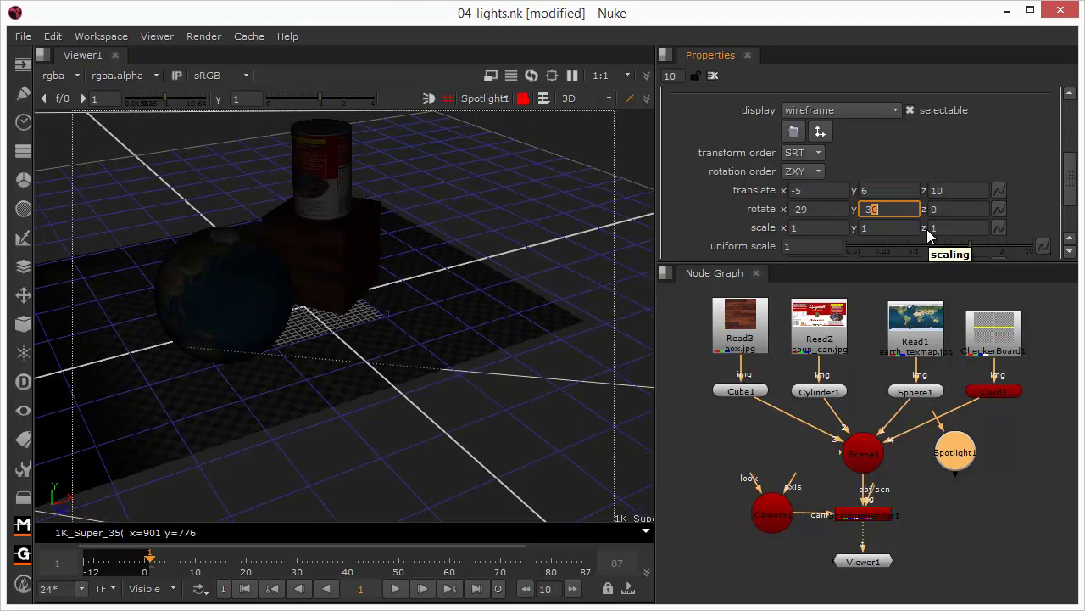
key(Up)
key(Up)
key(Up)
key(Up)
key(Up)
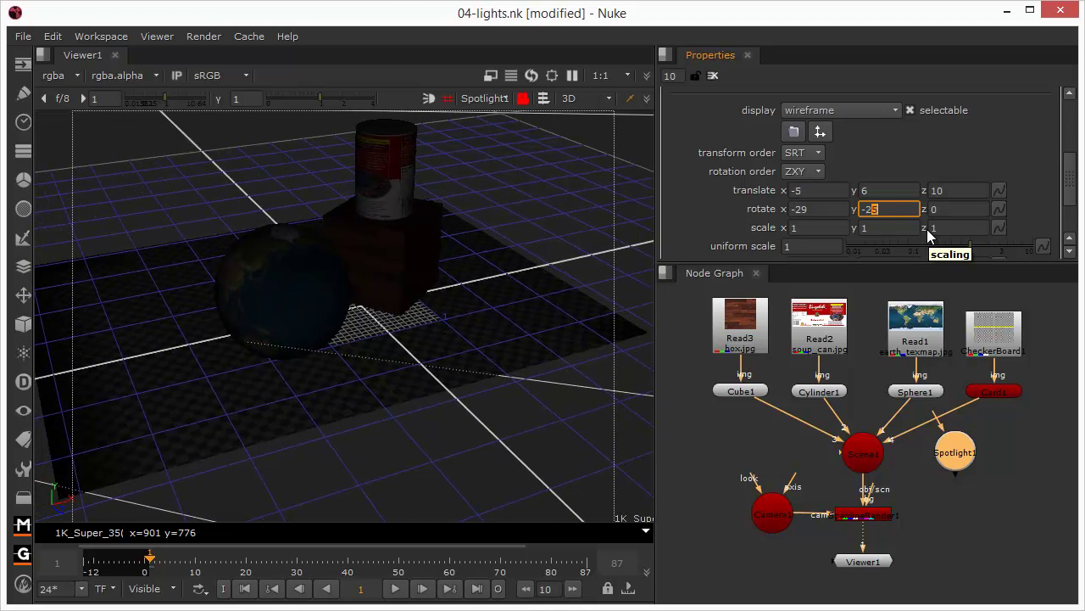
key(Up)
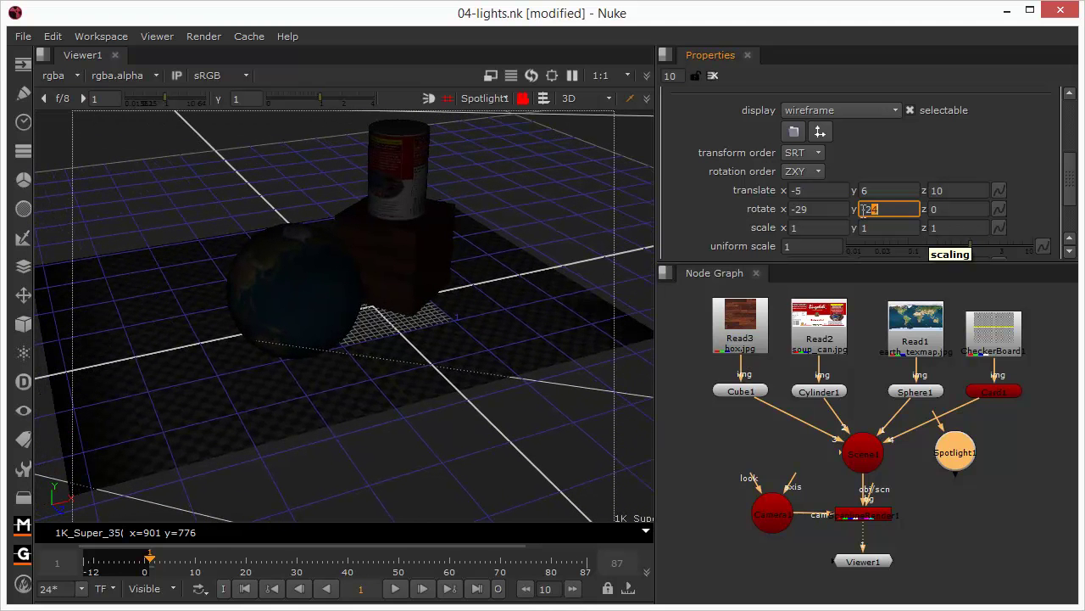
Adjust the spotlight's downward tilt in steps of 1 to an x rotation of -23
click(802, 209)
key(Up)
key(Up)
key(Up)
key(Up)
key(Up)
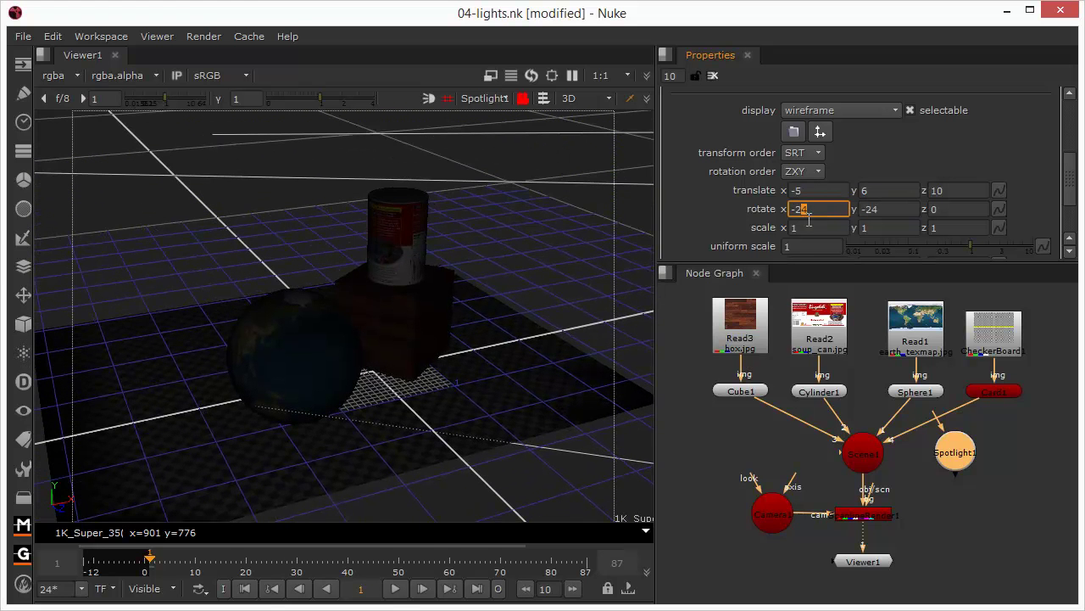
key(Down)
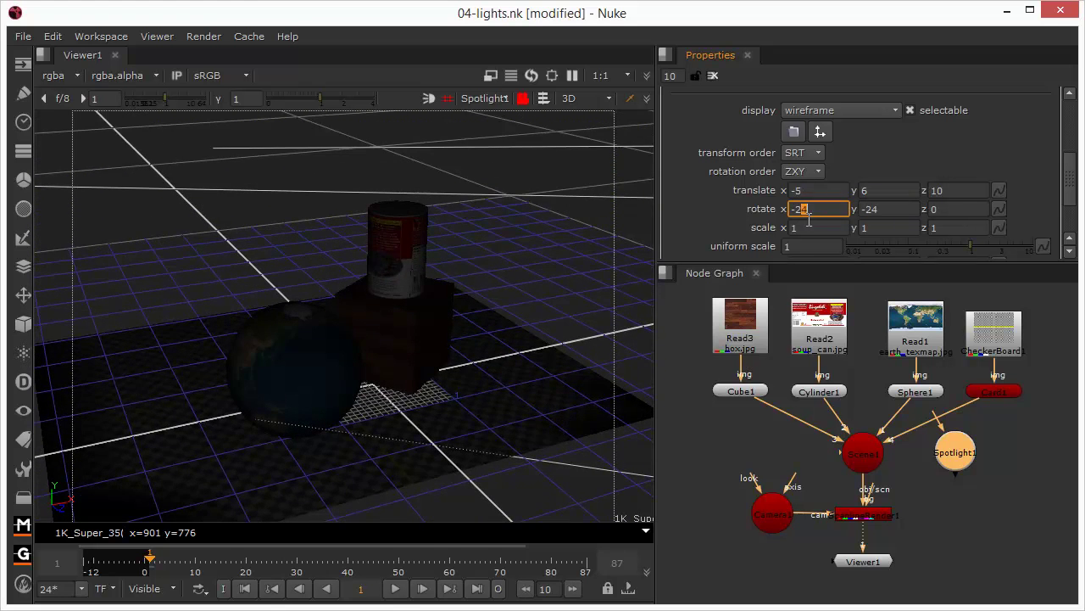
key(Up)
key(Up)
key(Return)
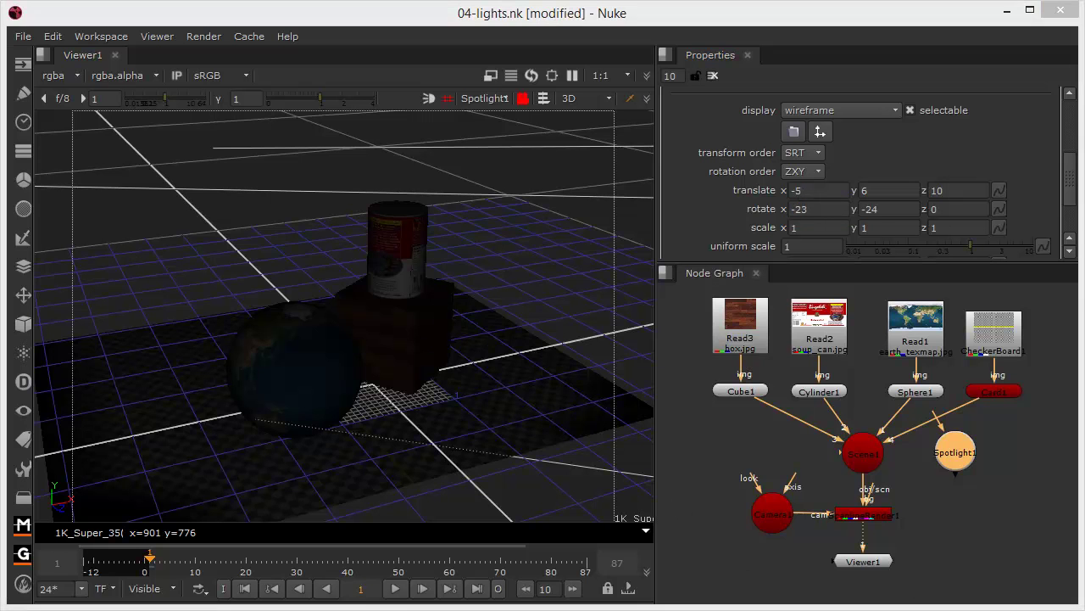
View the 3D scene through Camera1 and raise the spotlight's intensity to 9.5
click(483, 100)
click(498, 134)
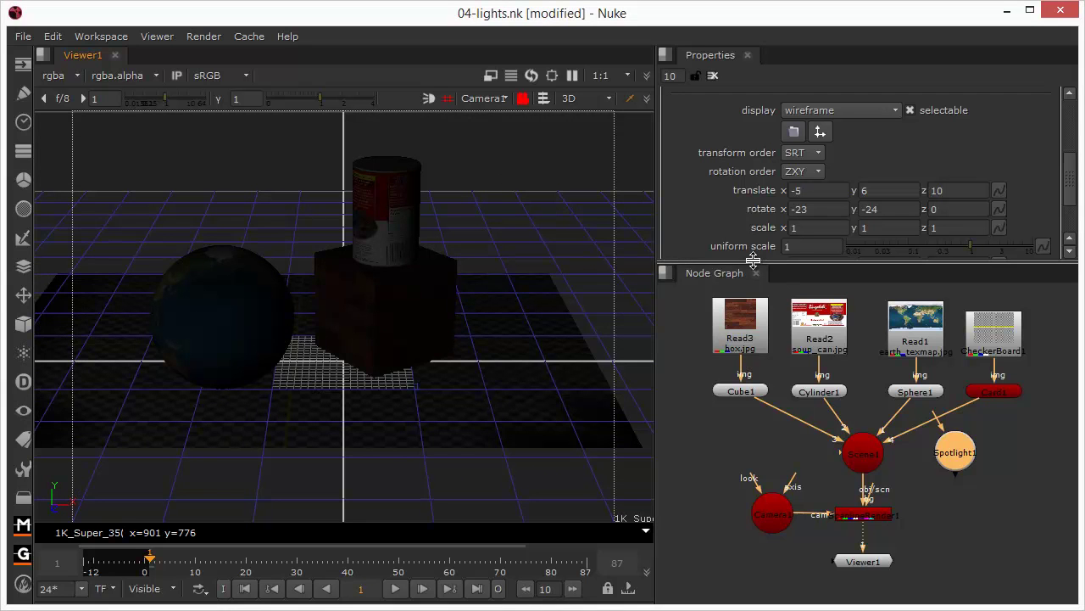
drag(1072, 174, 1073, 100)
drag(891, 163, 929, 178)
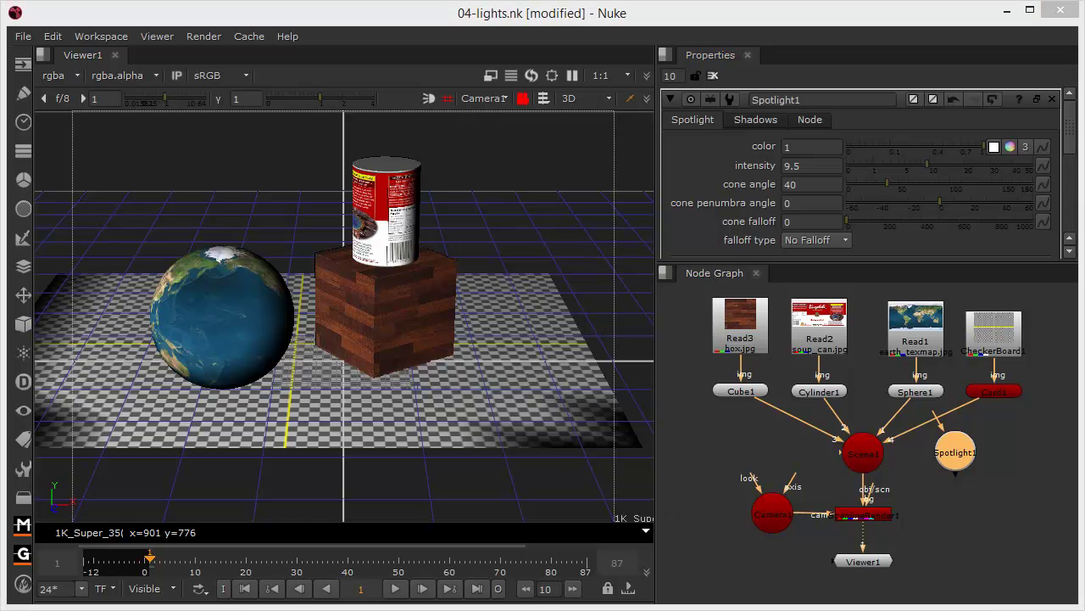
Switch the viewer to the 2D render and connect the Spotlight1 node to Scene1
click(574, 99)
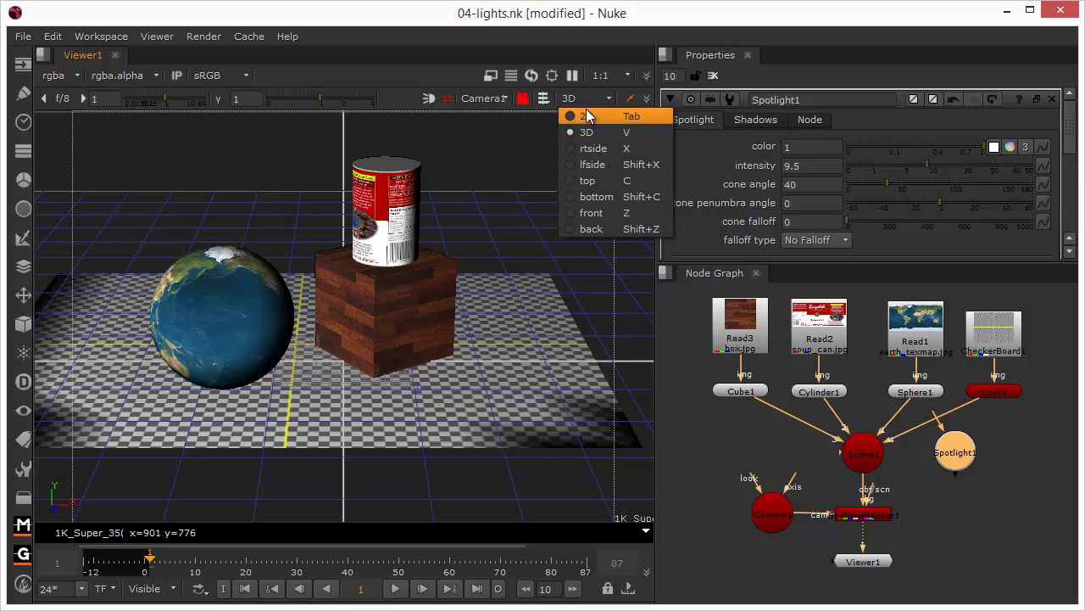
click(587, 113)
mouse_move(940, 462)
mouse_down()
mouse_move(950, 491)
mouse_move(865, 459)
mouse_move(961, 459)
mouse_up()
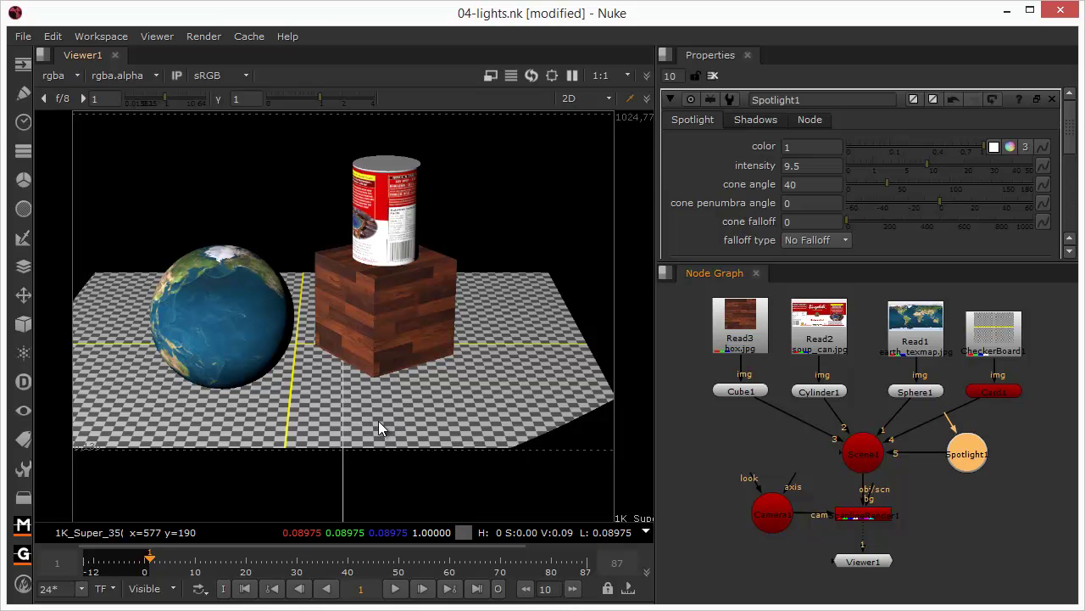
Try narrower cones and softer edges on the spotlight, settling on a cone angle of 9 and a penumbra angle of 20
drag(892, 185, 864, 207)
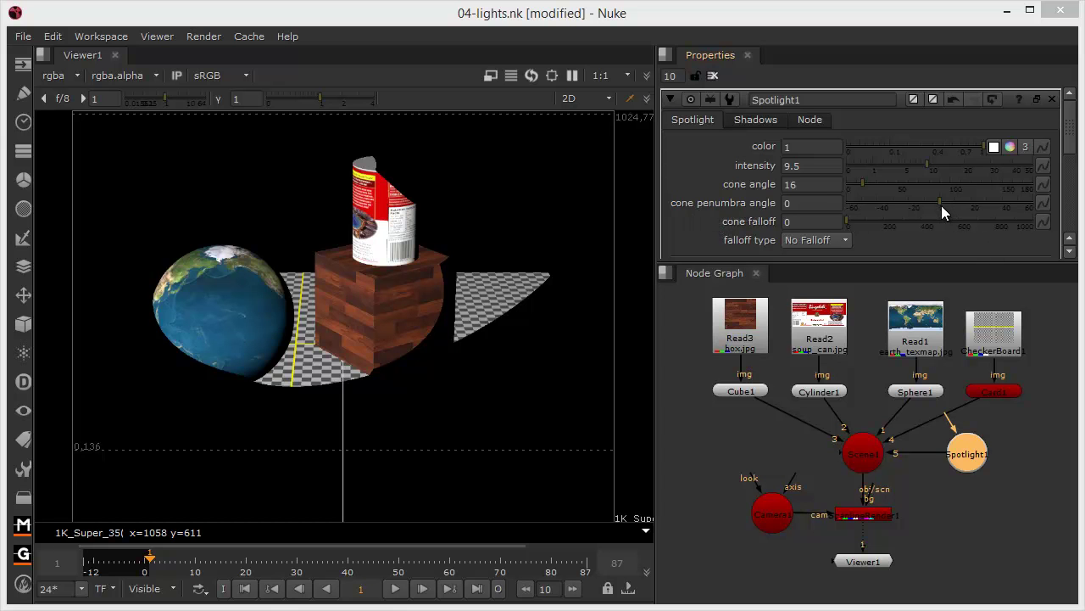
drag(941, 201, 967, 221)
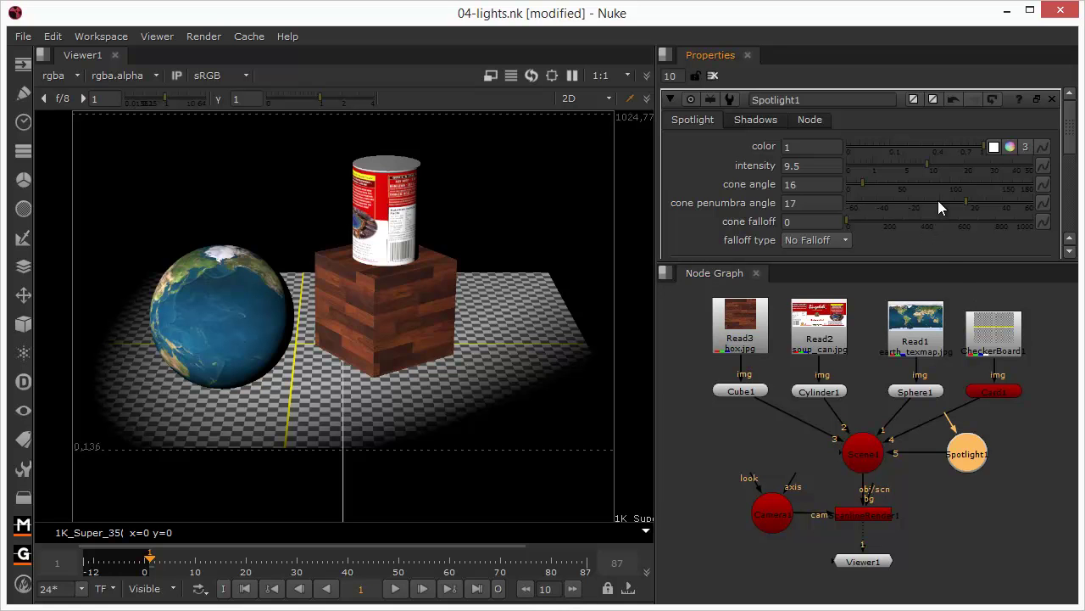
mouse_move(965, 210)
mouse_down()
mouse_move(953, 213)
mouse_move(958, 228)
mouse_up()
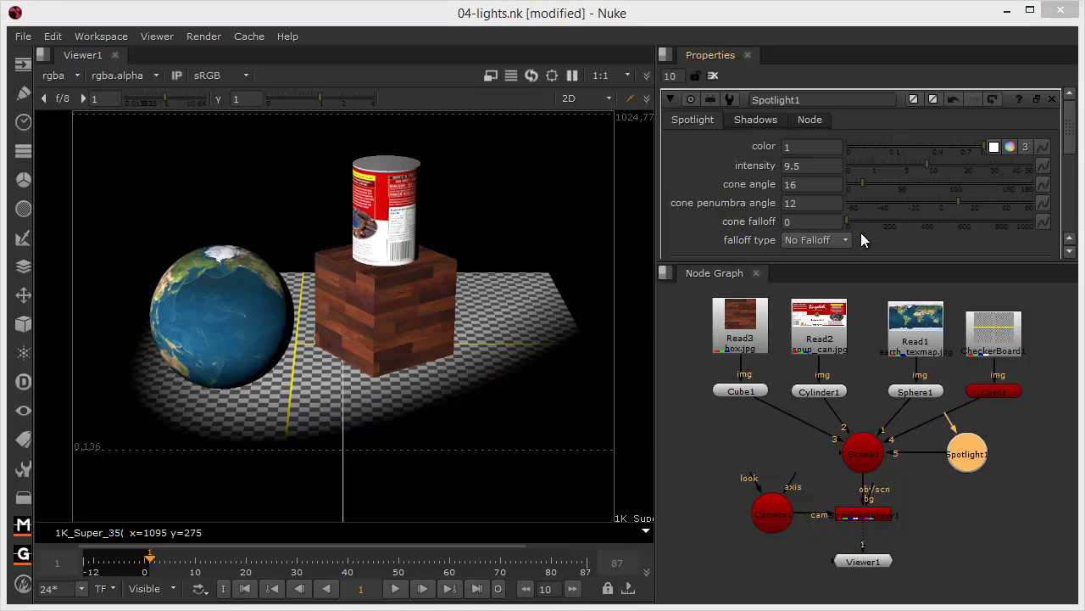
drag(961, 200, 971, 209)
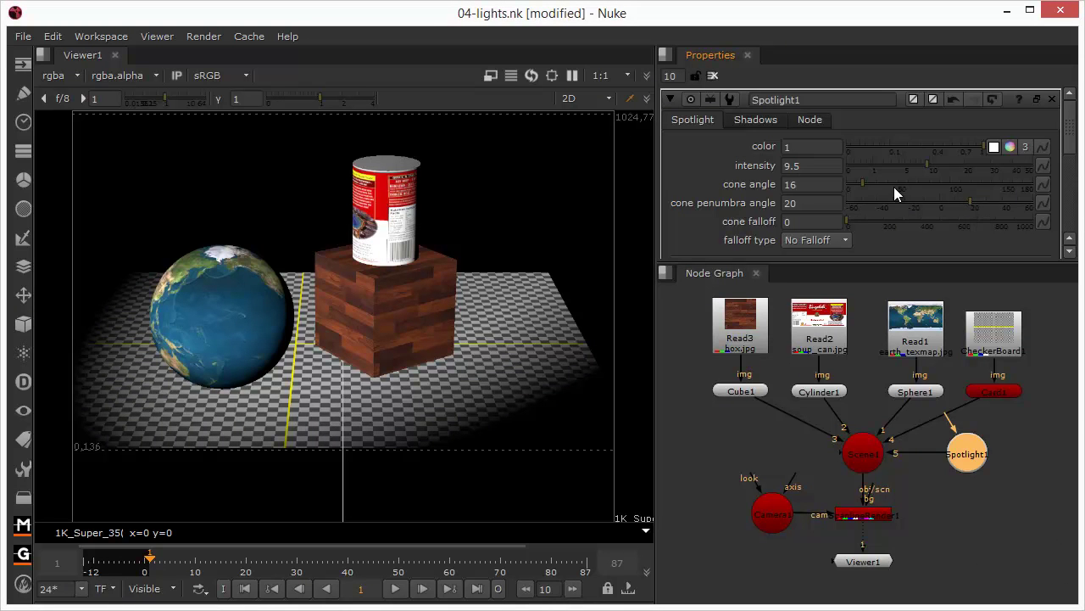
drag(868, 182, 856, 183)
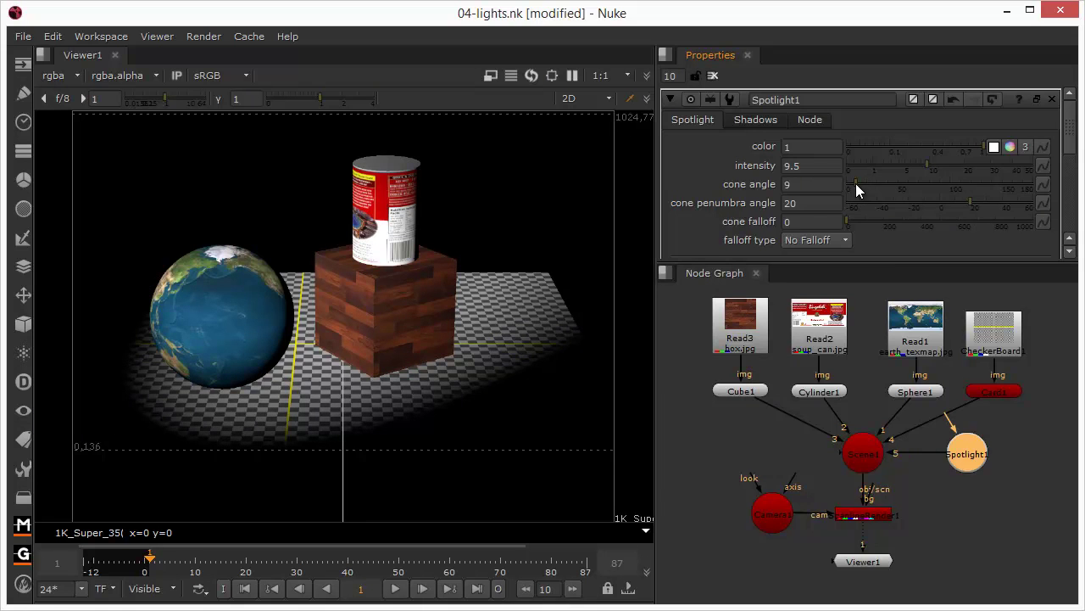
Fine-tune where the light pool falls by stepping the spotlight's x rotation up and down, ending at -24
drag(1071, 140, 1073, 198)
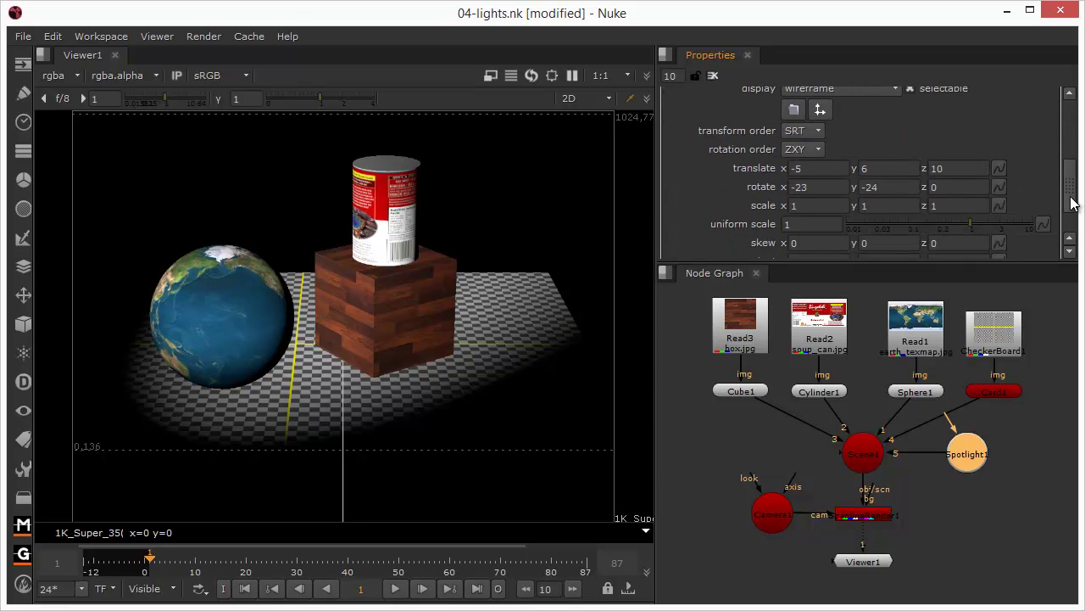
click(805, 187)
key(Up)
key(Up)
key(Up)
key(Down)
key(Up)
key(Up)
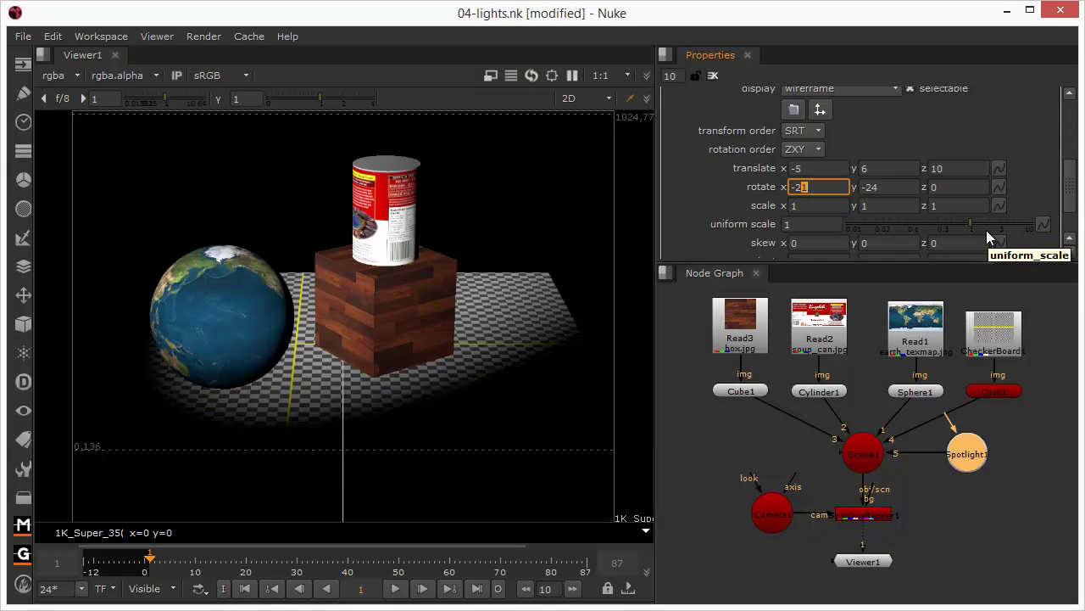
key(Up)
key(Up)
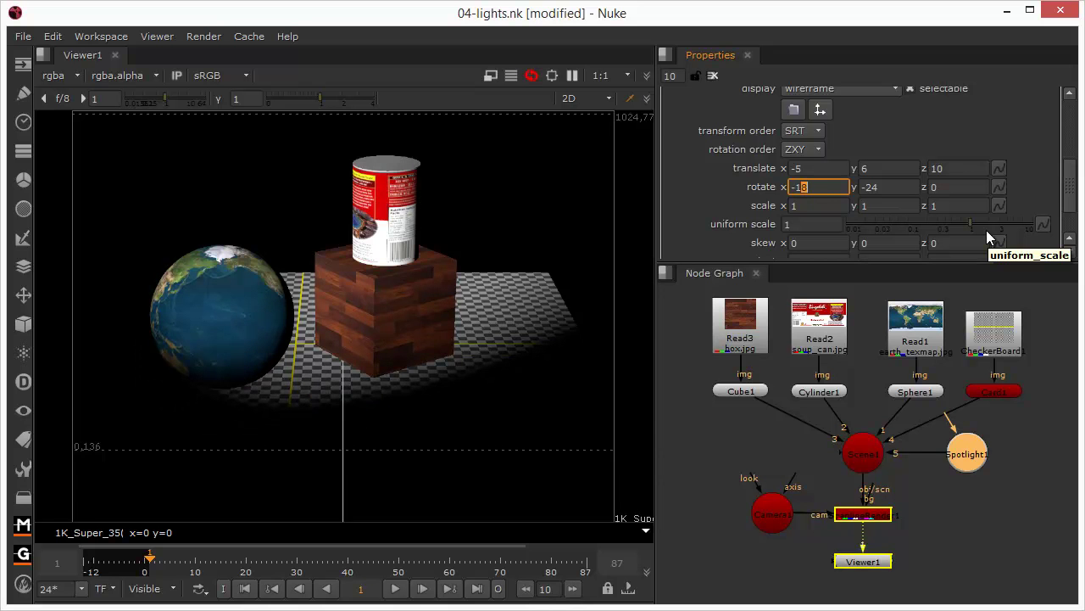
key(Down)
key(Down)
key(Down)
key(Down)
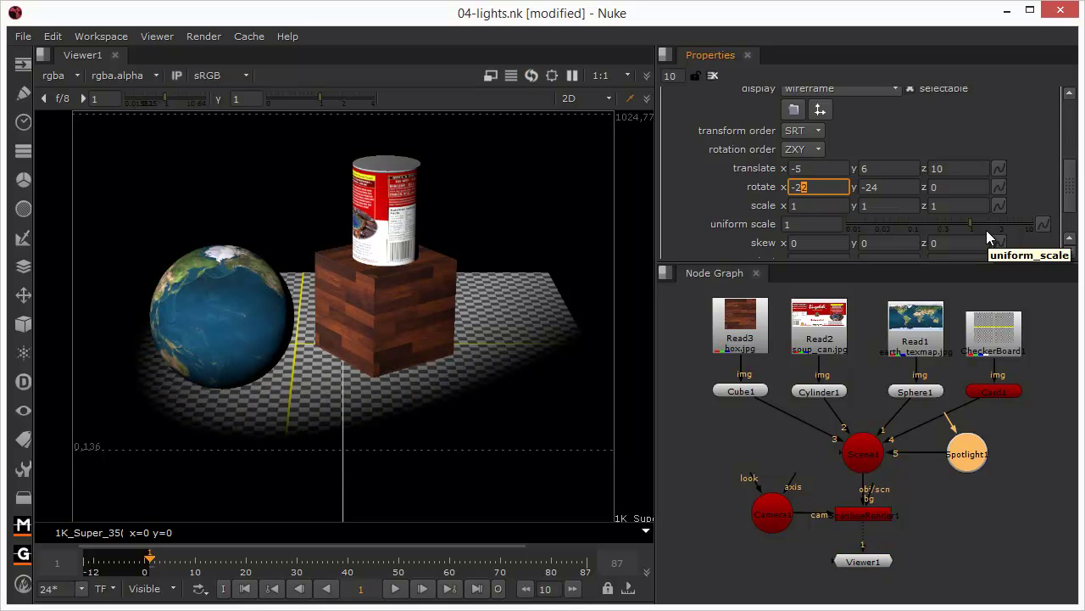
key(Down)
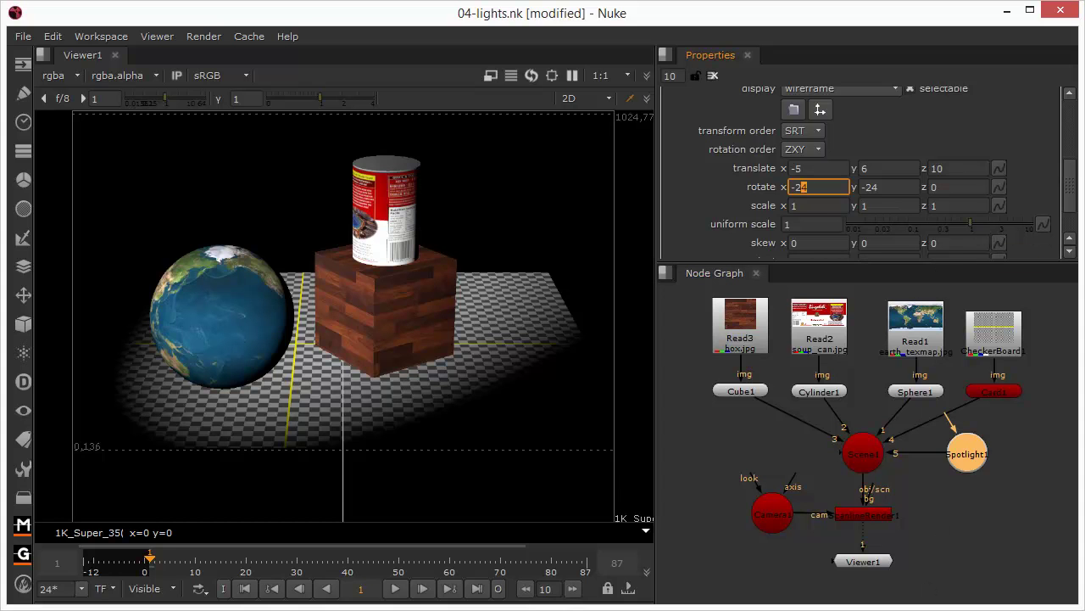
key(Return)
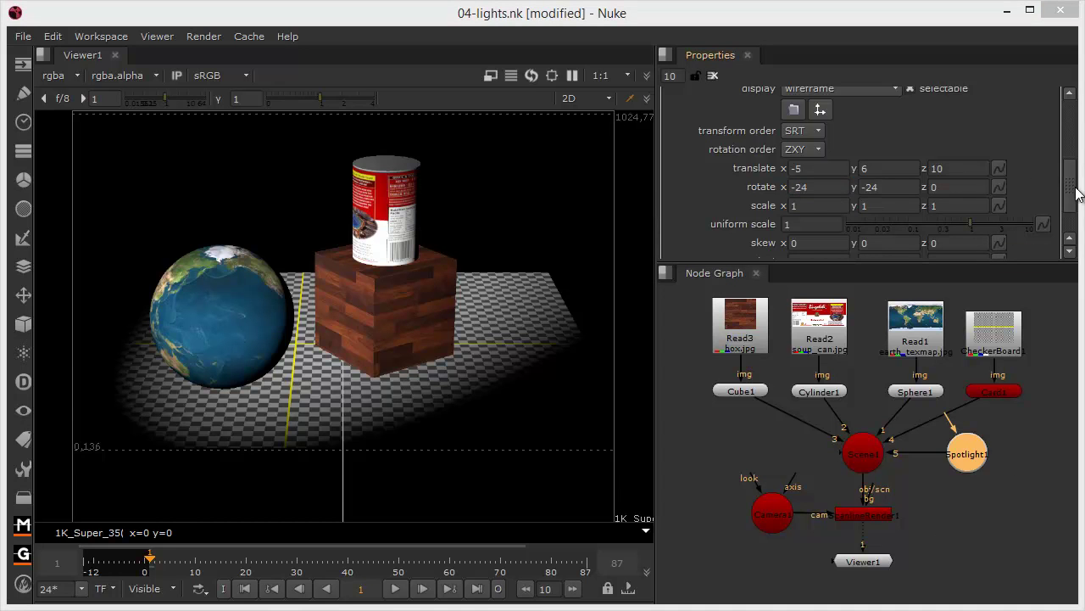
Keep the spotlight's falloff type at No Falloff and raise its cone falloff to 120
drag(1068, 199, 1070, 142)
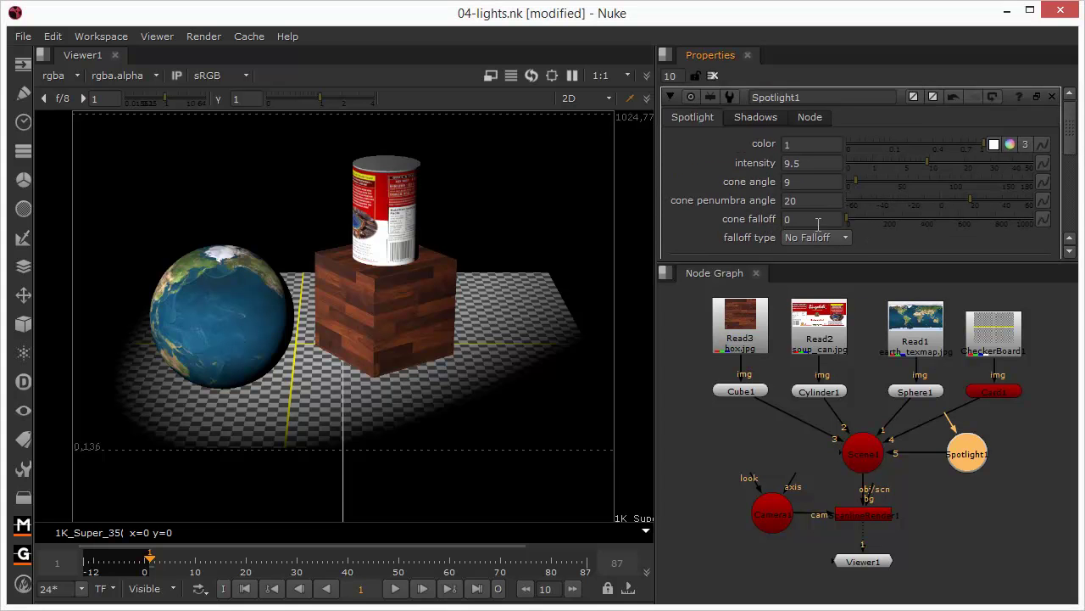
mouse_move(830, 224)
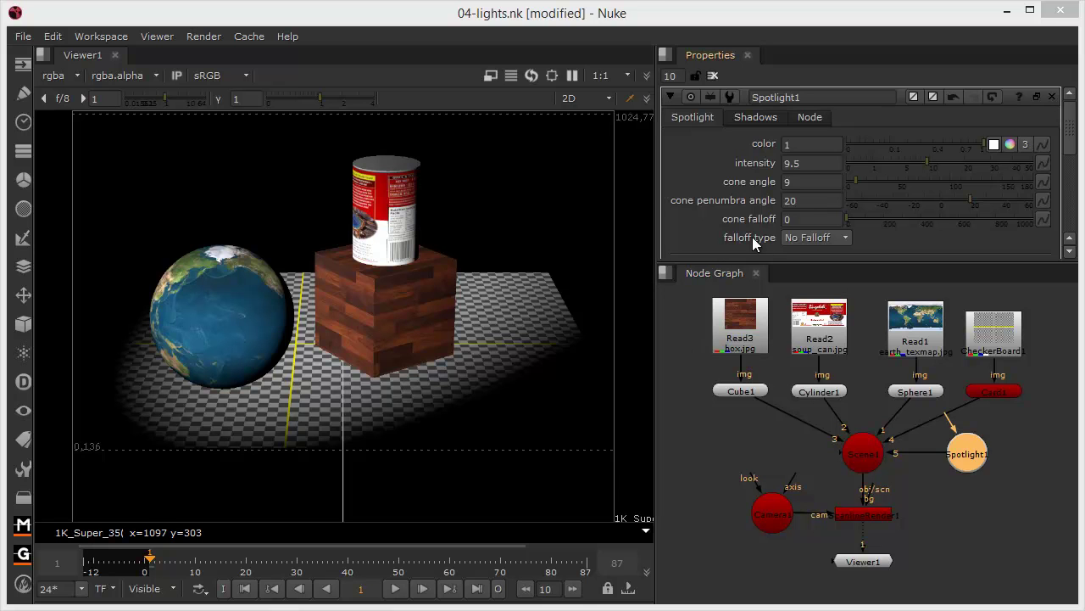
click(812, 239)
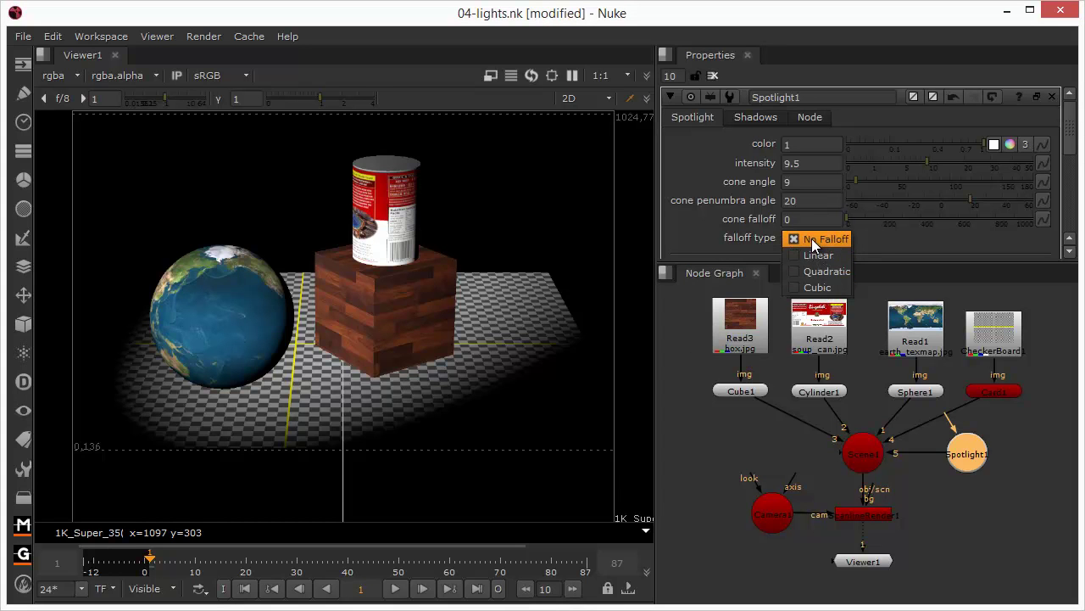
click(813, 239)
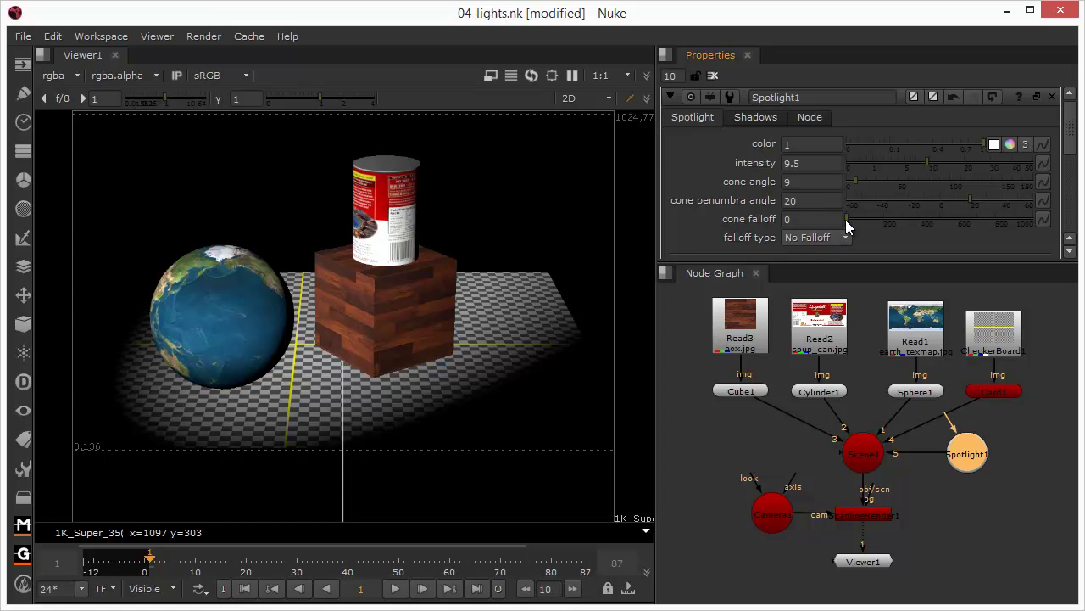
drag(847, 219, 868, 240)
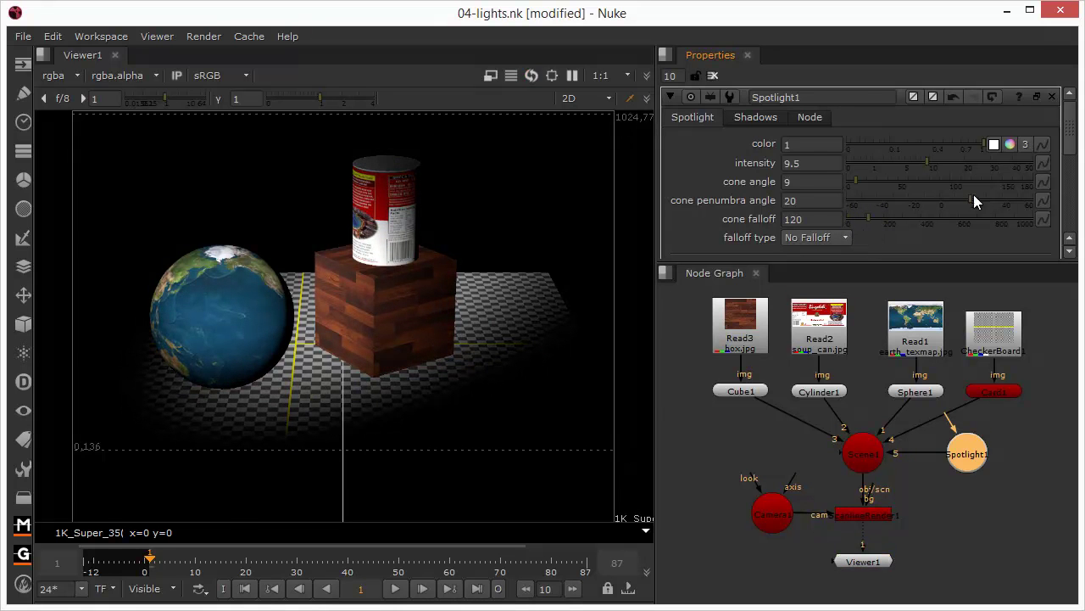
Harden the spotlight's edge with a cone penumbra angle of 12 and widen its cone angle to 14
mouse_move(971, 201)
mouse_down()
mouse_move(939, 202)
mouse_move(959, 208)
mouse_up()
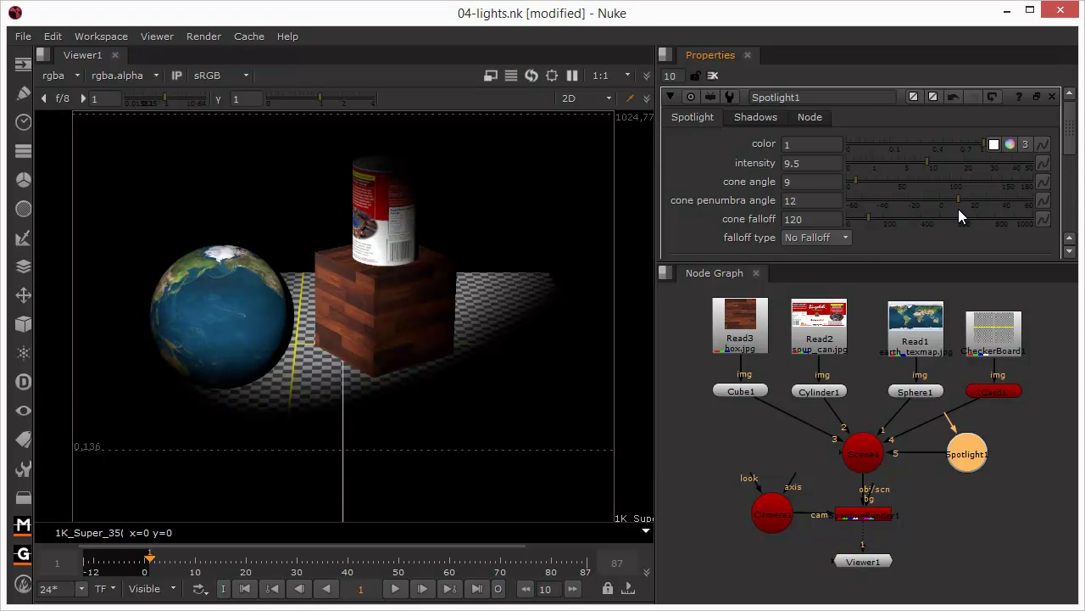
drag(861, 180, 861, 180)
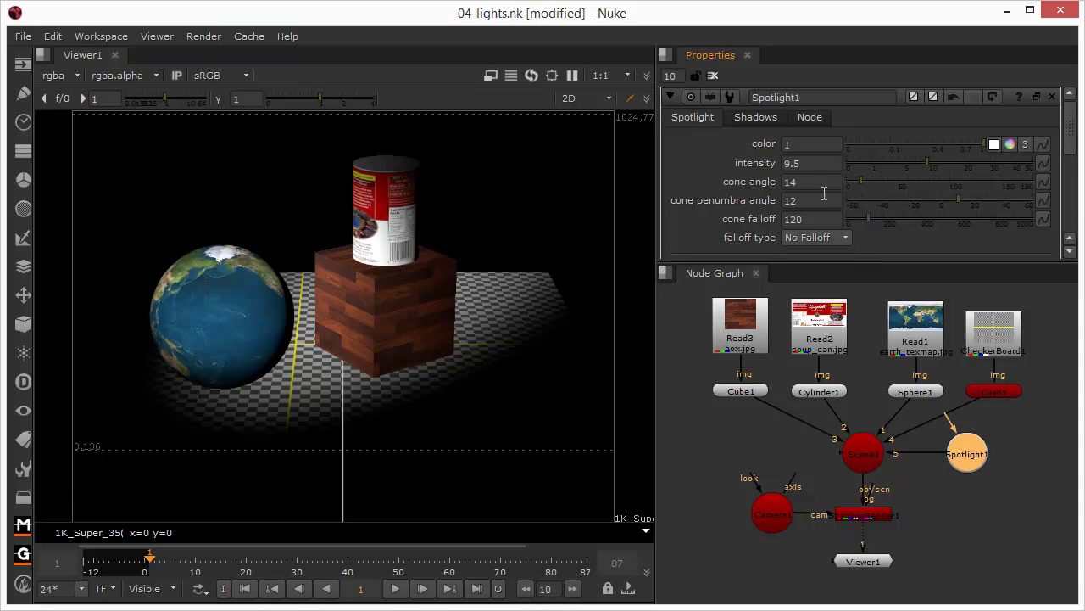
mouse_move(845, 224)
Switch the viewer to the default 3D view and delete the Spotlight1 node from the scene
click(590, 99)
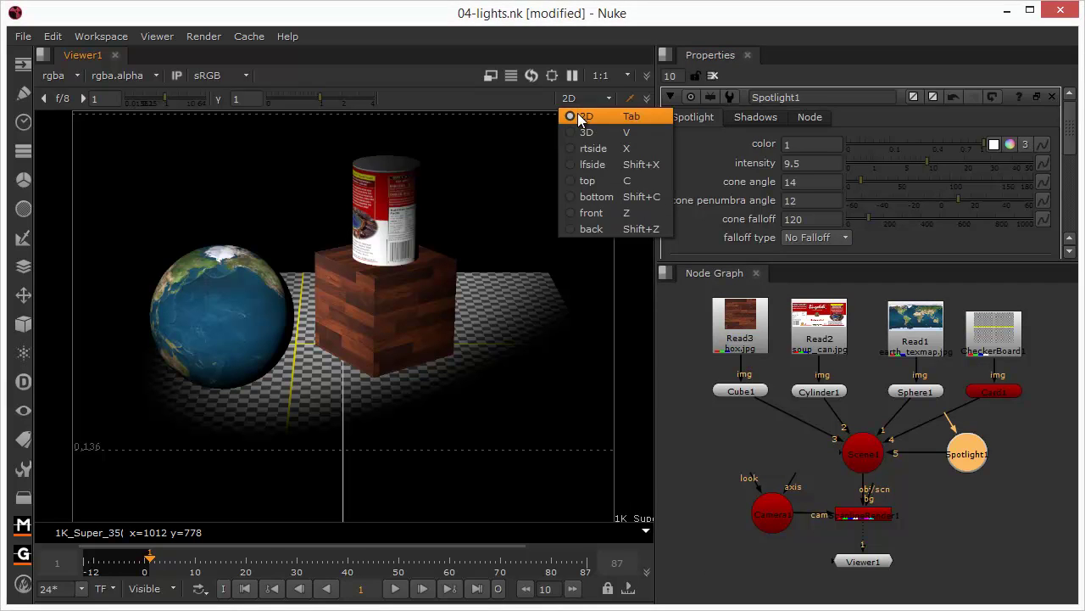
click(588, 133)
click(480, 99)
click(496, 113)
key(Delete)
ctrl+drag(426, 345, 524, 274)
scroll(524, 274, down, 2)
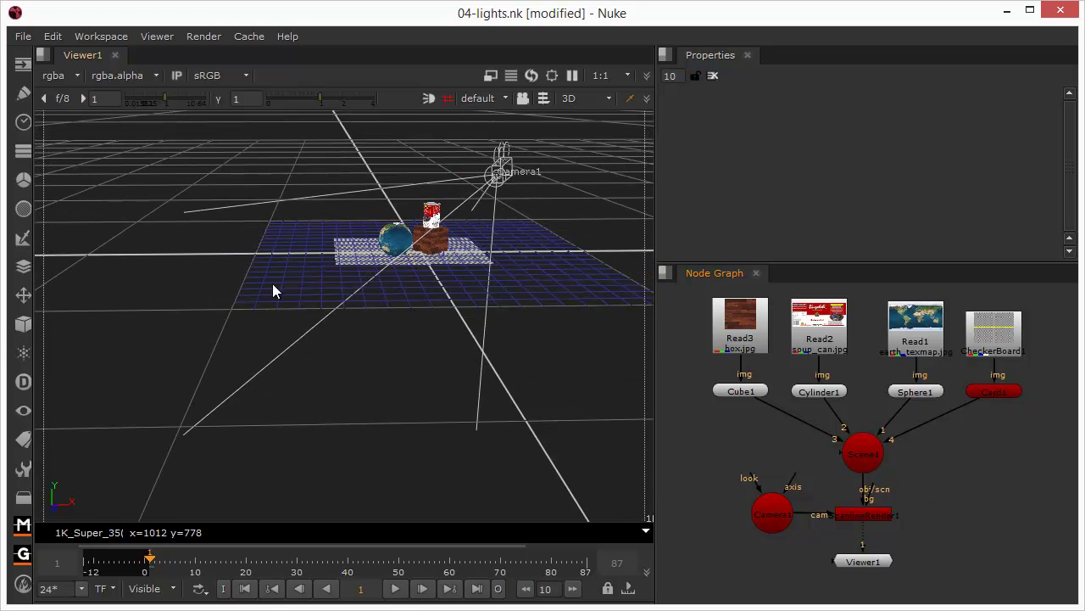
Add a generic Light node to the node graph
click(26, 322)
mouse_move(102, 373)
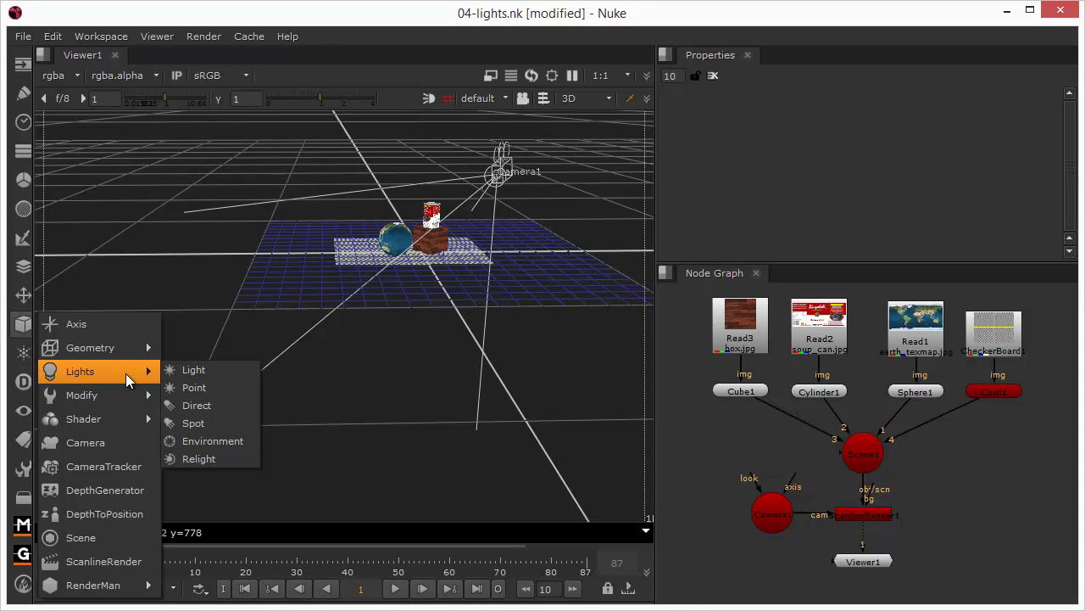
click(205, 372)
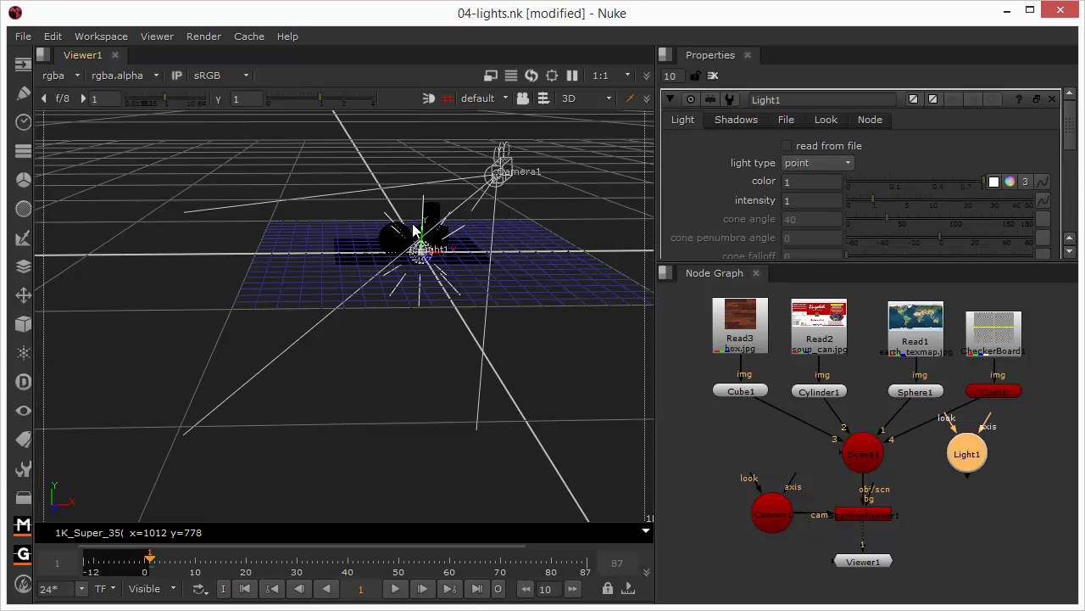
Move Light1 above and in front of the objects near the camera, to about x -4.9, y 5.72, z 8.25
ctrl+drag(588, 282, 466, 305)
drag(311, 251, 245, 172)
ctrl+drag(509, 251, 246, 269)
drag(331, 194, 189, 181)
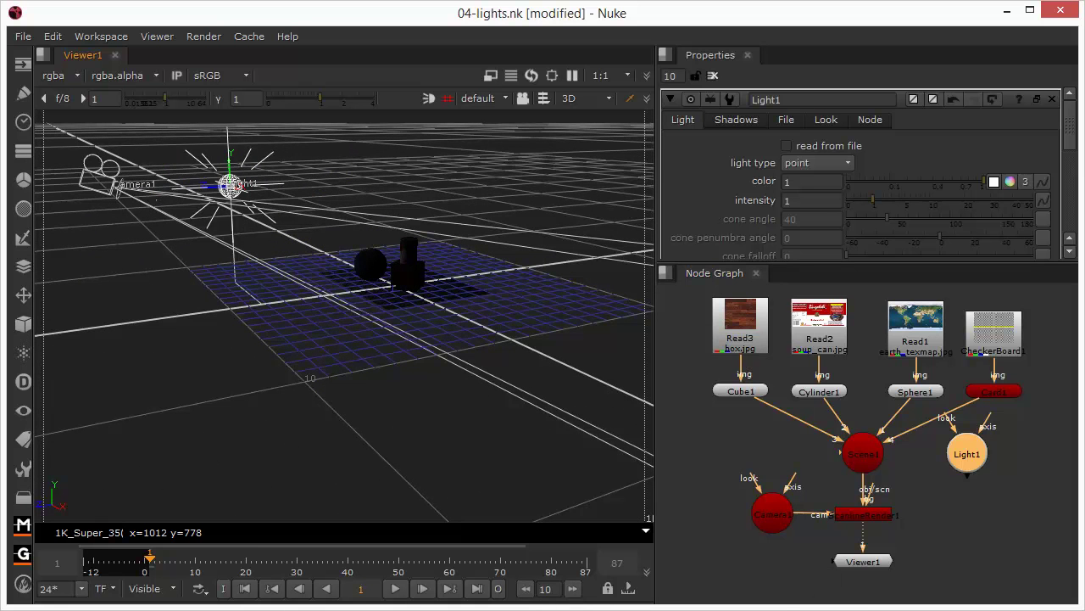
drag(963, 473, 963, 482)
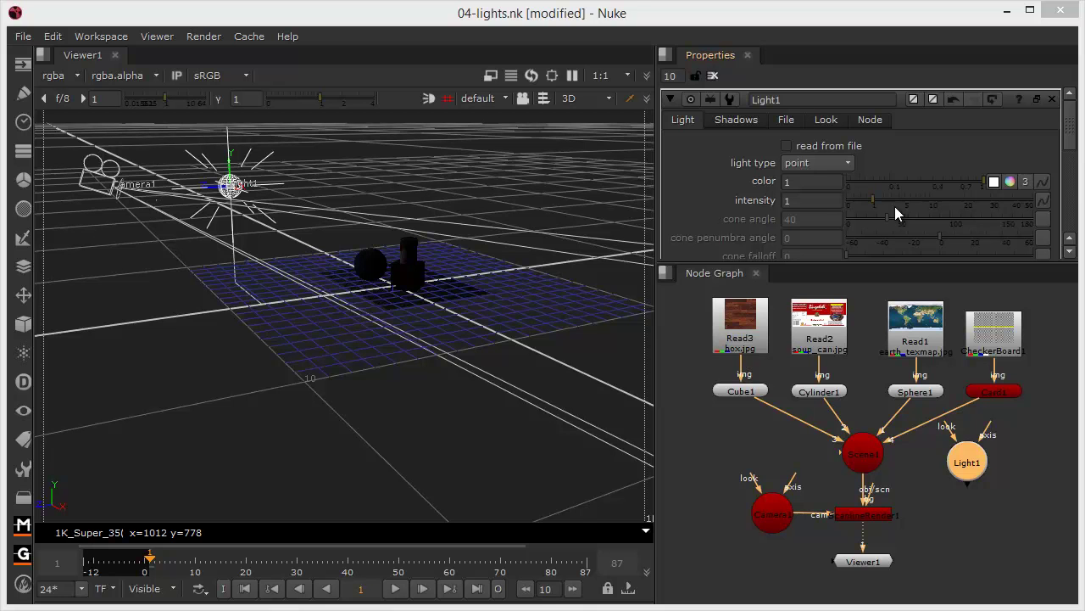
Check the light types Light1 offers and enlarge the properties area to show its falloff and transform settings
click(847, 162)
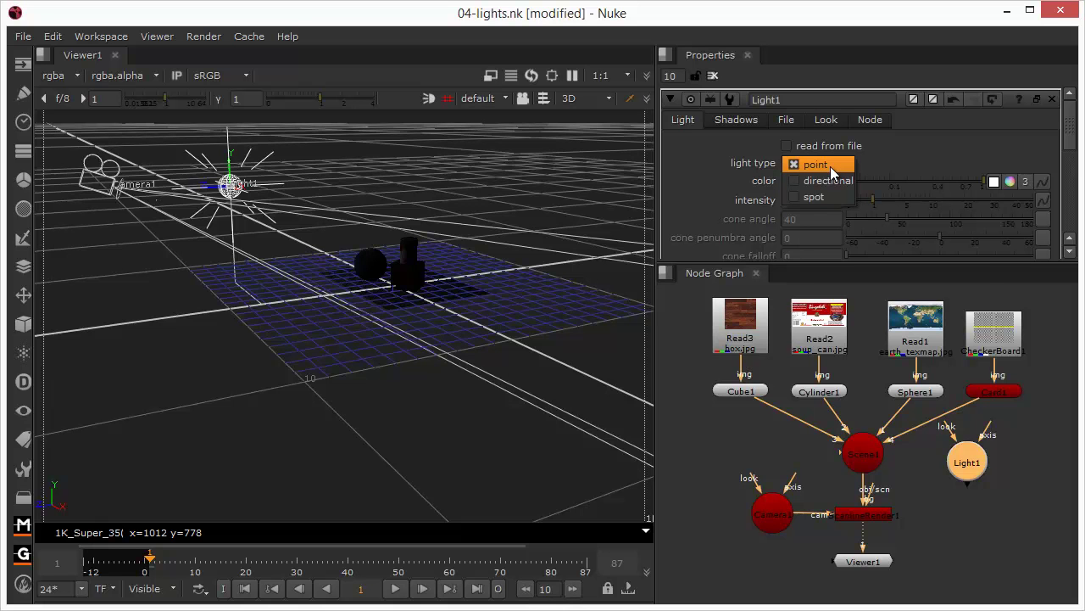
click(979, 263)
drag(978, 263, 991, 473)
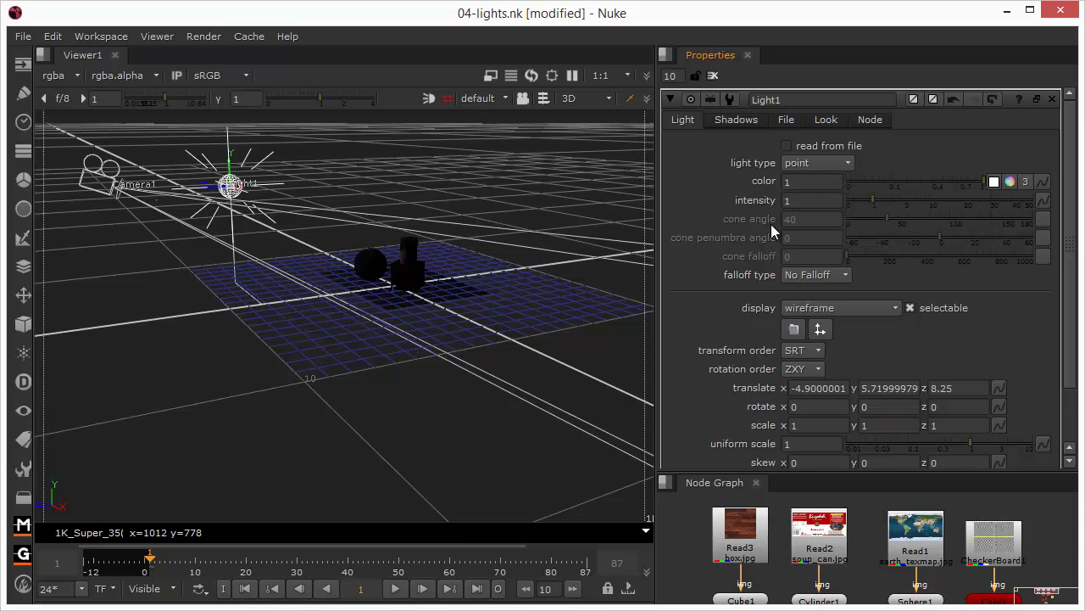
Try the directional and spot light types on Light1 to compare the available settings, and return it to point
click(831, 163)
click(832, 181)
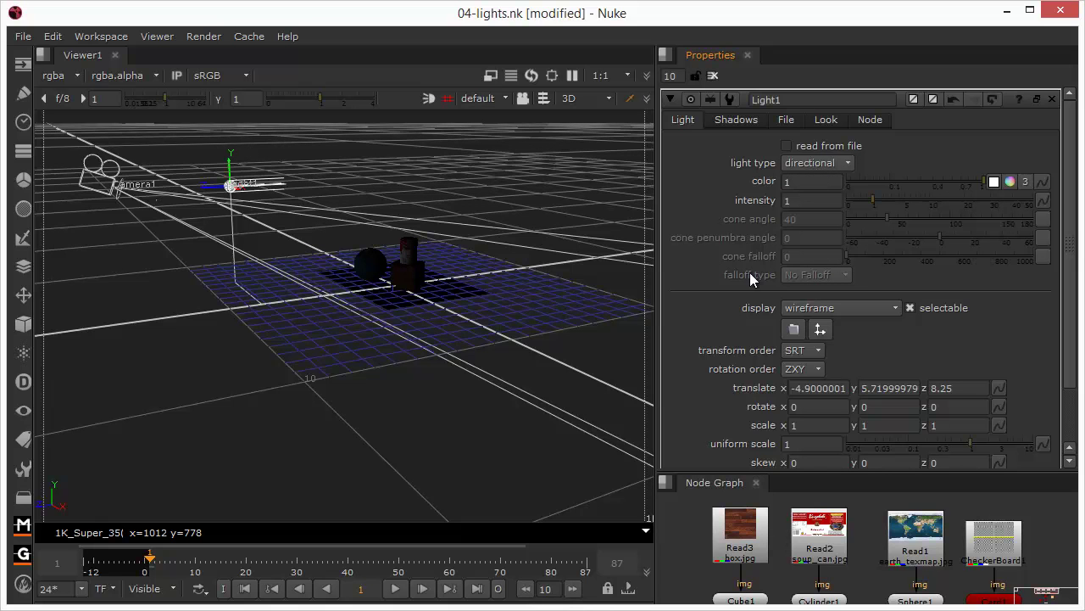
click(819, 169)
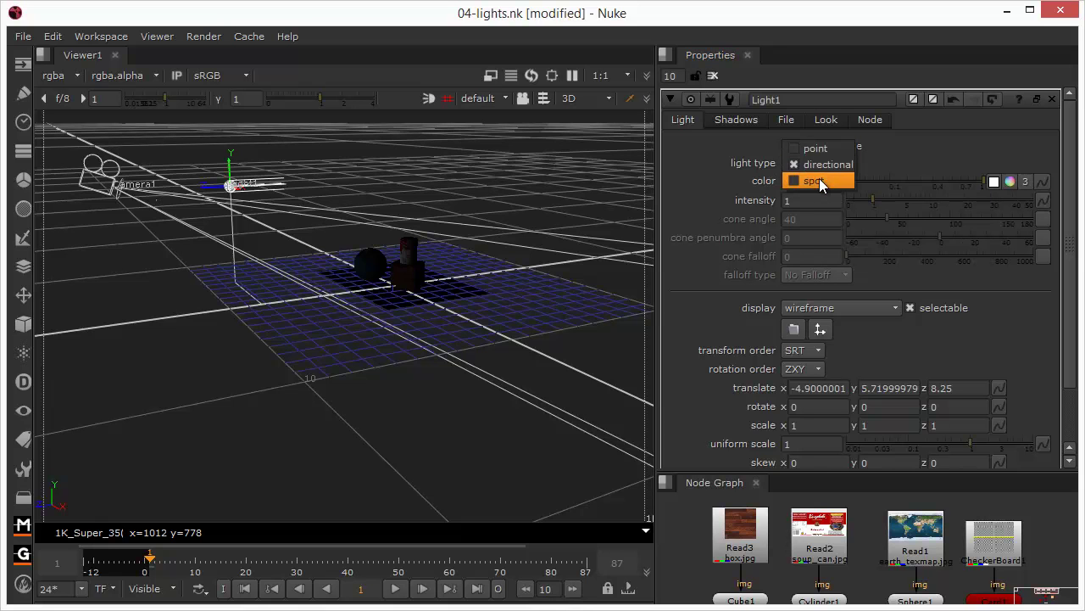
click(819, 180)
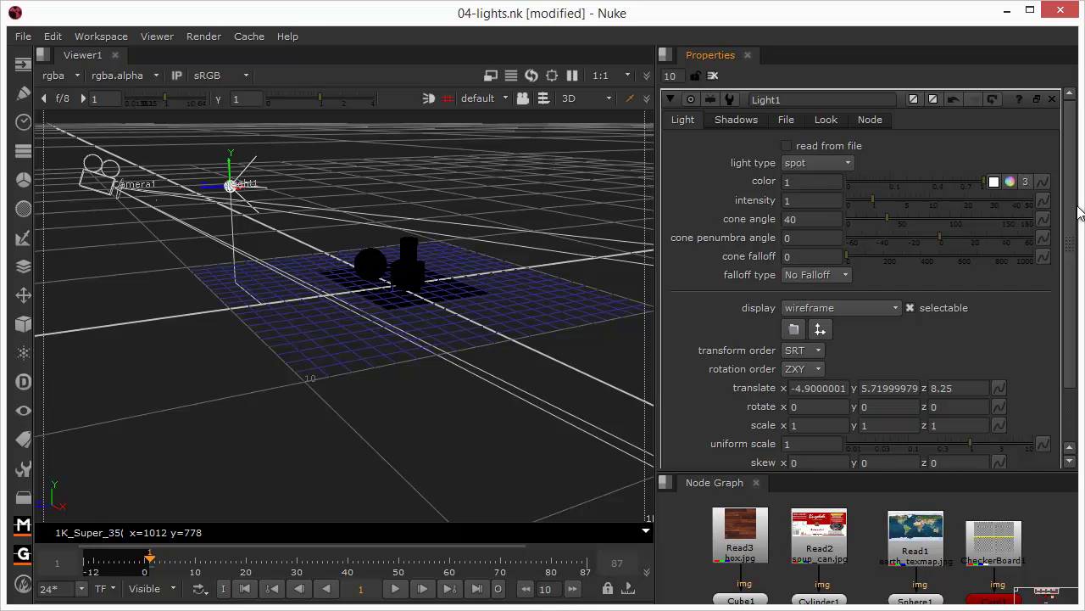
click(814, 163)
click(813, 132)
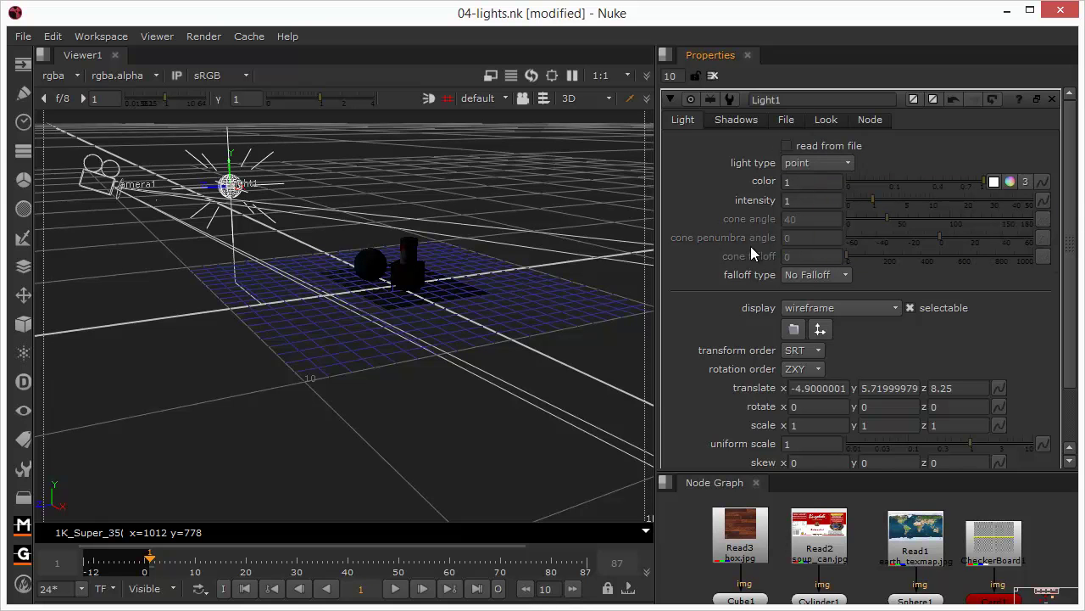